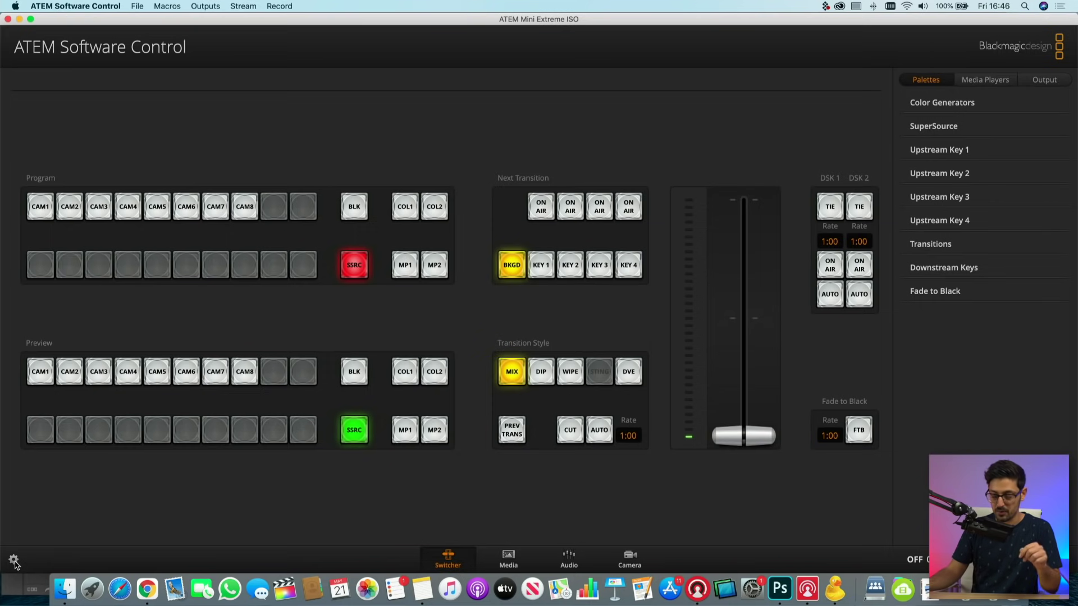
- Assign SuperSource to the multi view window currently showing Media Player 2 and close the settings
left_click(14, 560)
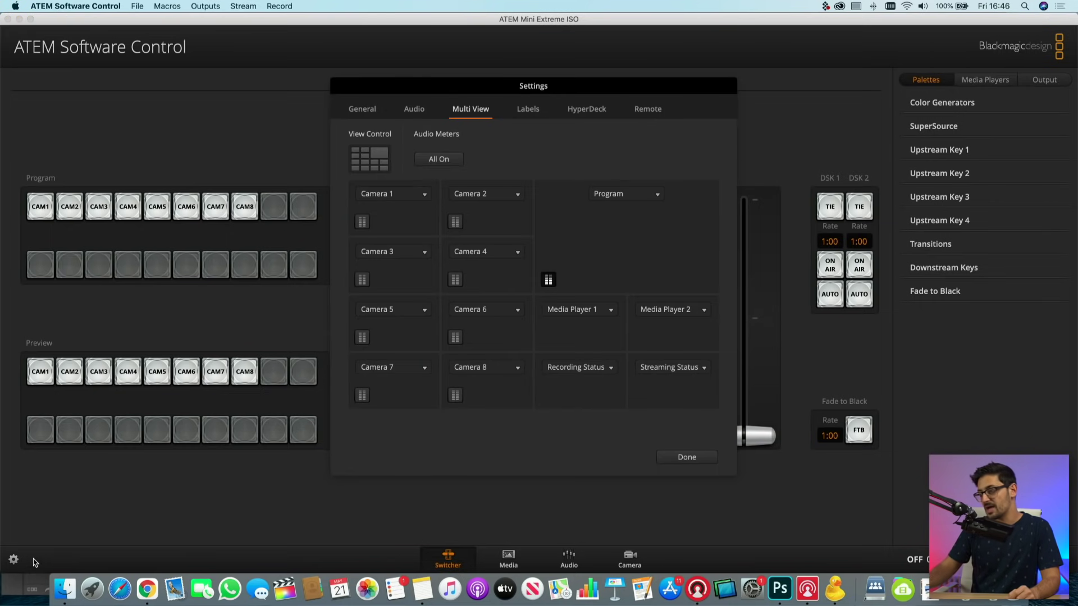
left_click(664, 311)
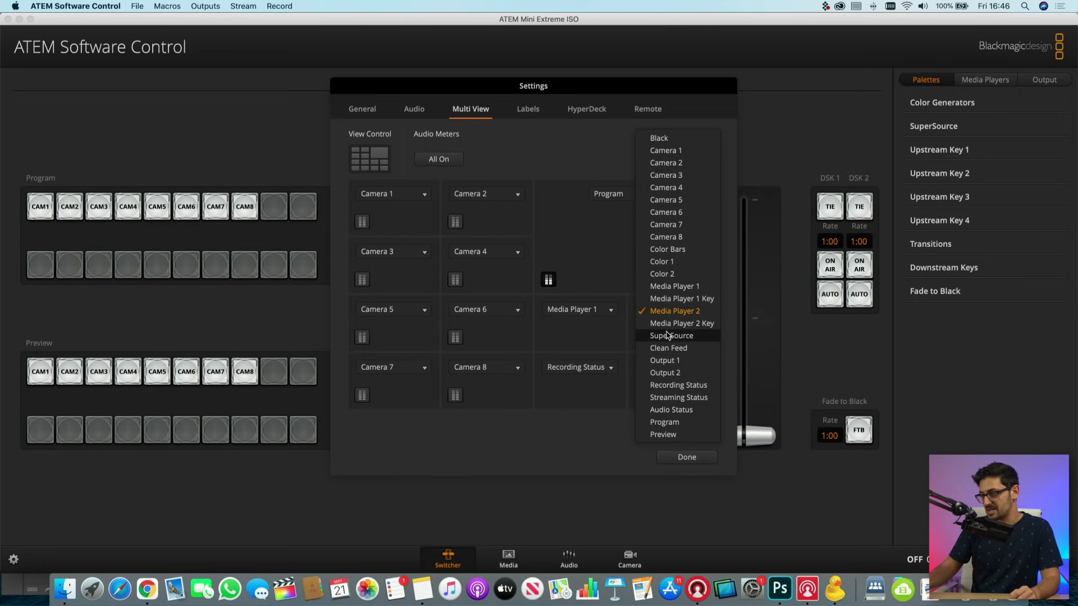
left_click(668, 336)
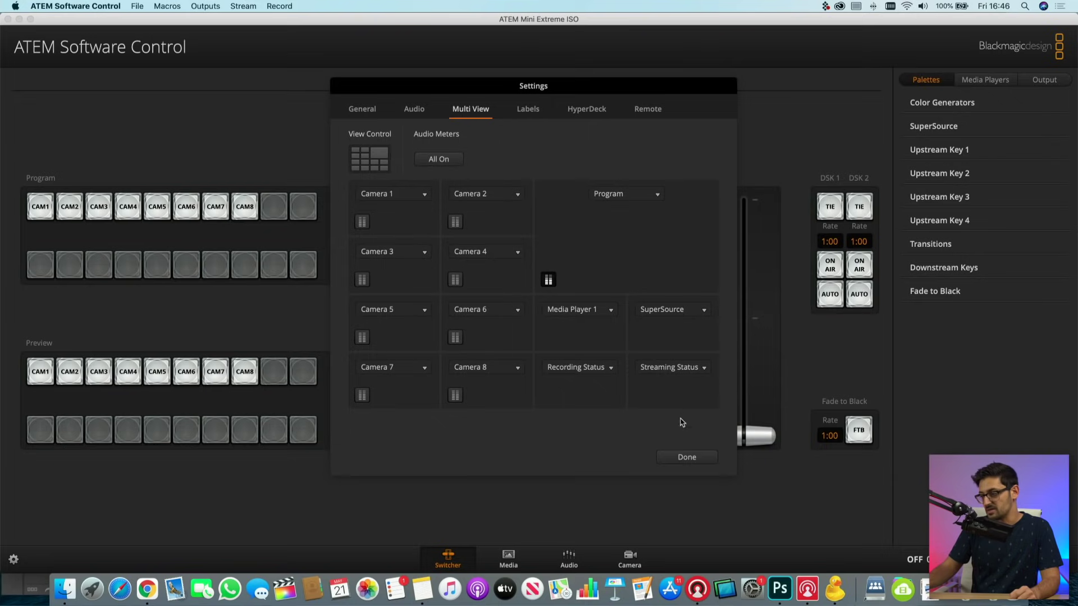
left_click(688, 458)
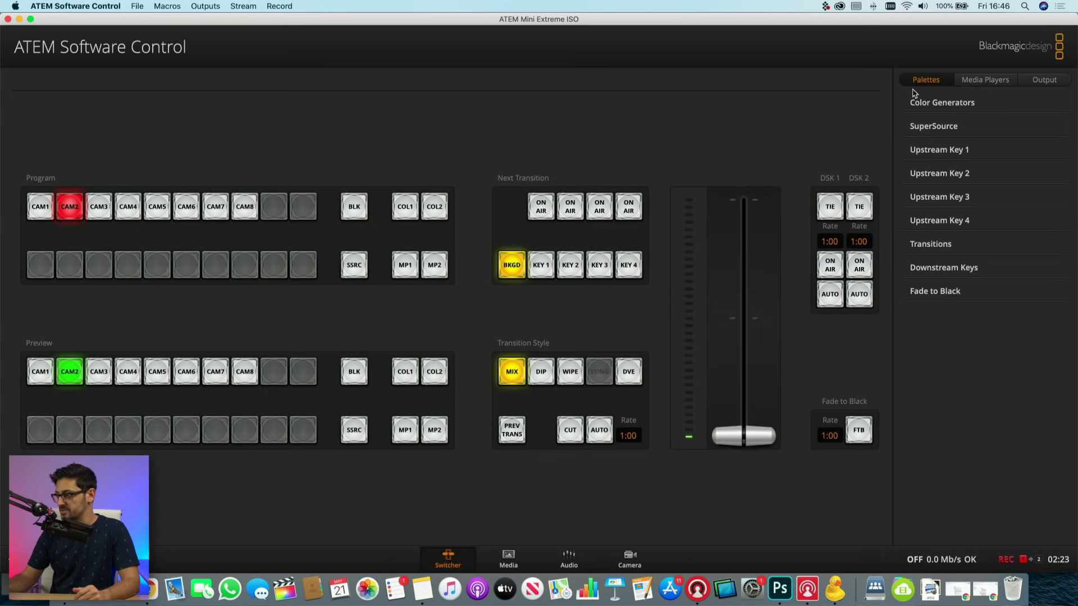
- Open the SuperSource settings and try the preset layouts, keeping the one with two diagonally offset boxes
left_click(927, 127)
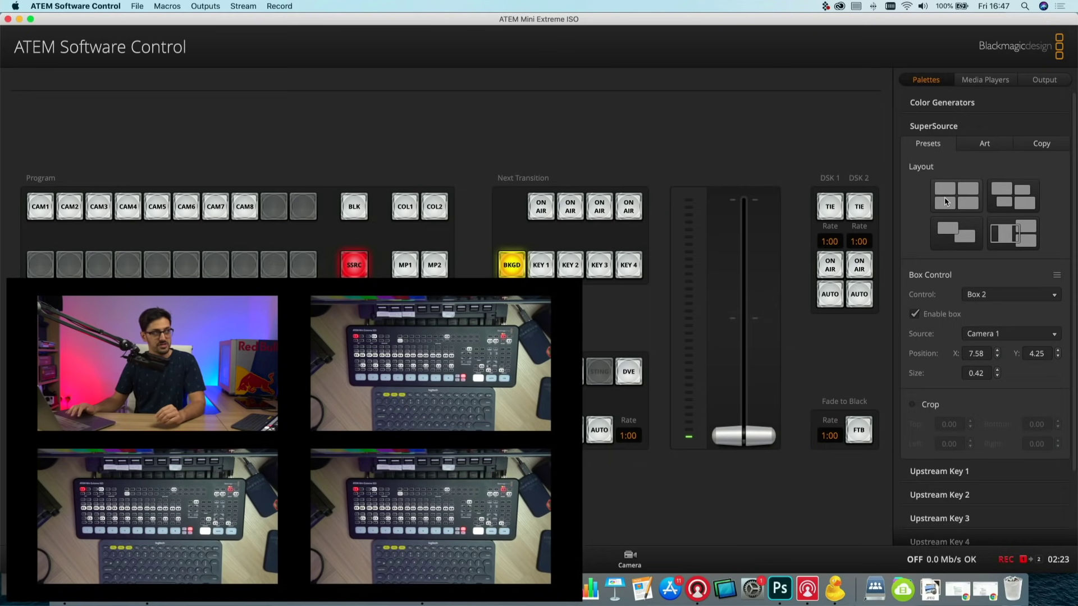
left_click(1014, 203)
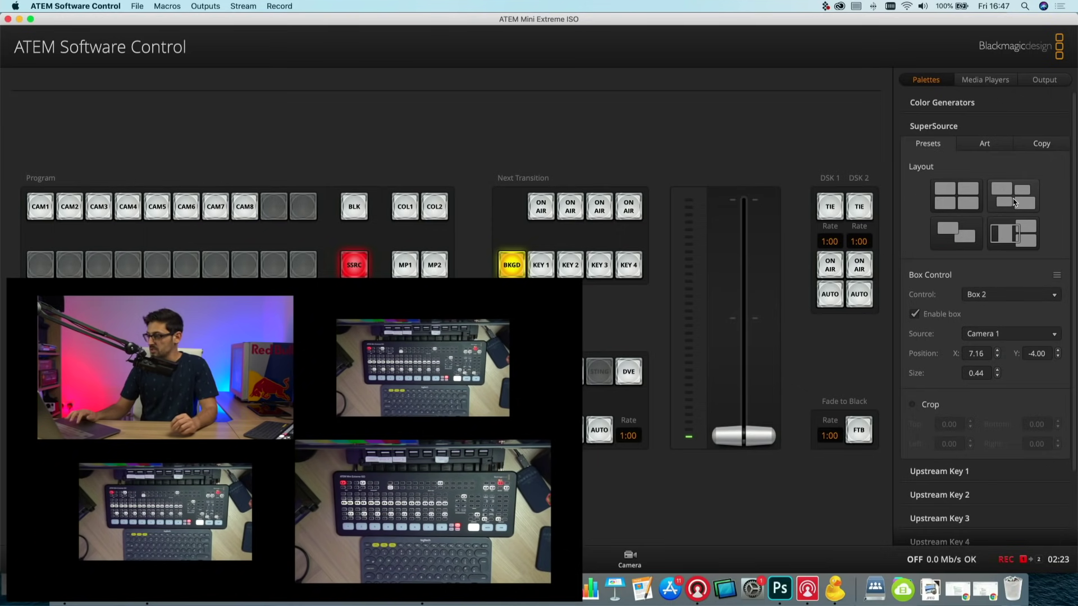
left_click(957, 245)
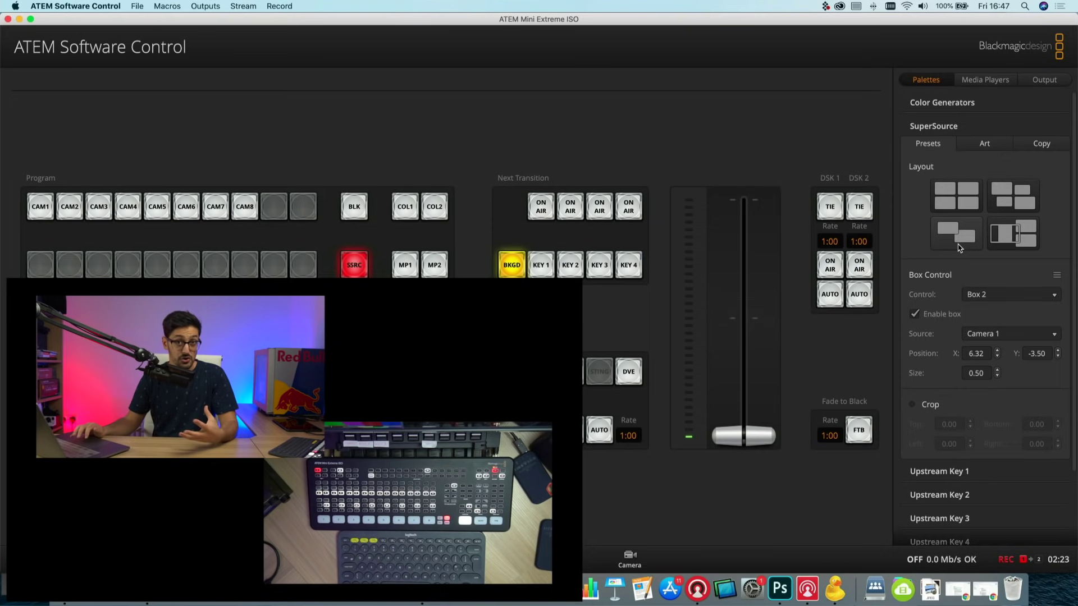
left_click(1021, 243)
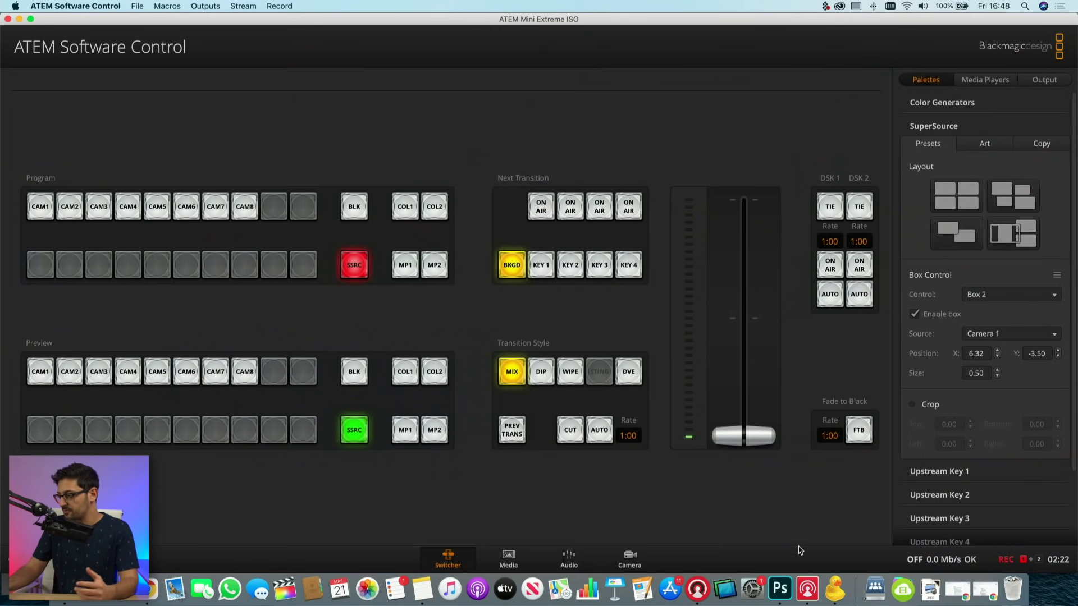
- Switch to Photoshop and export the SSExample1 graphic to ATEM switcher media pool location 1 with Pre Multiply Alpha enabled
left_click(780, 590)
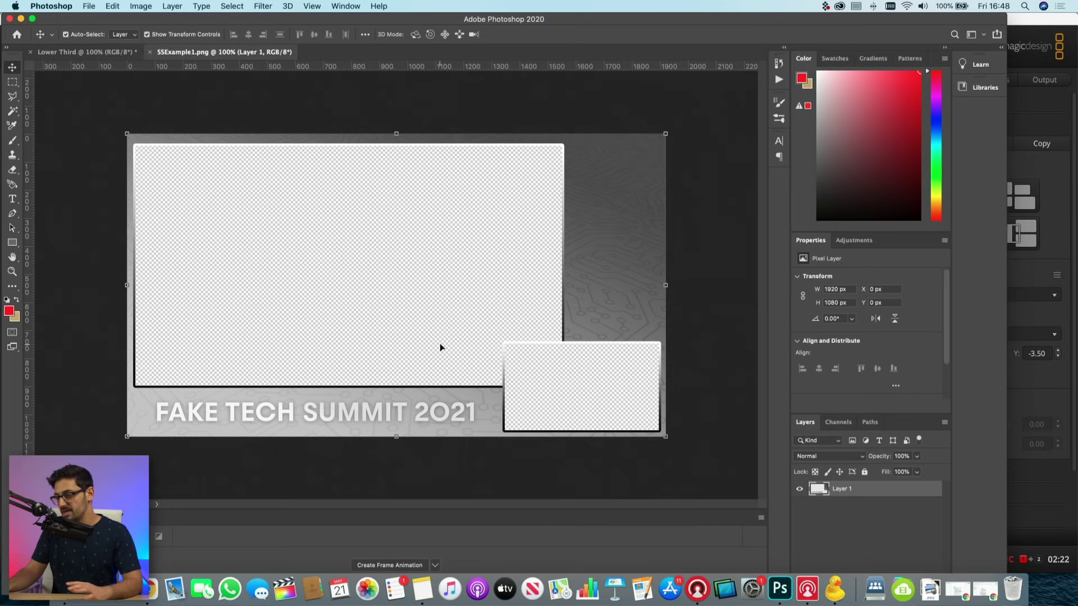
left_click(88, 7)
mouse_move(121, 167)
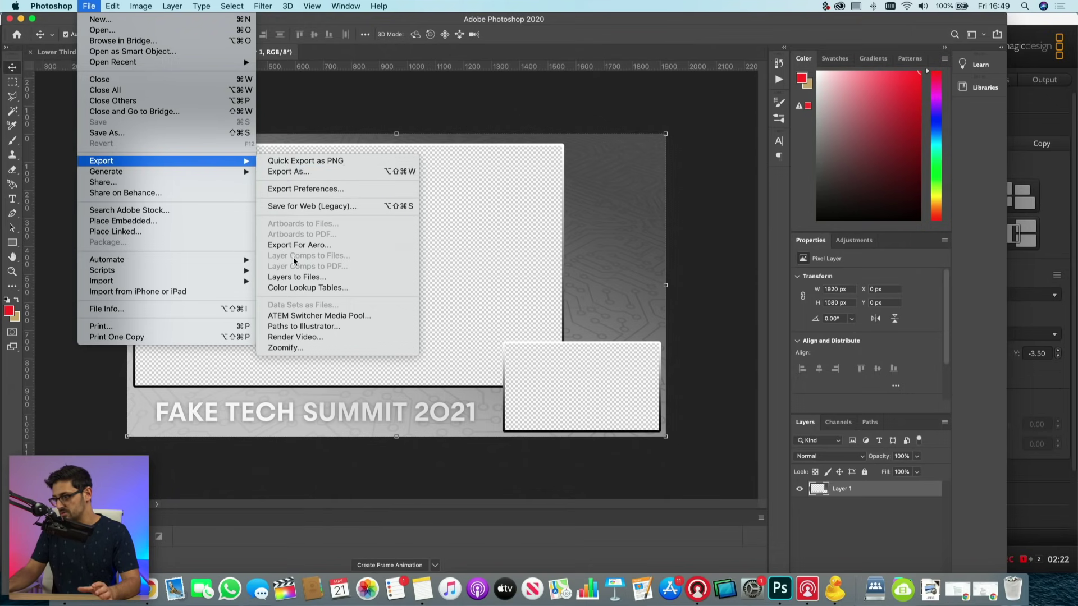
left_click(371, 318)
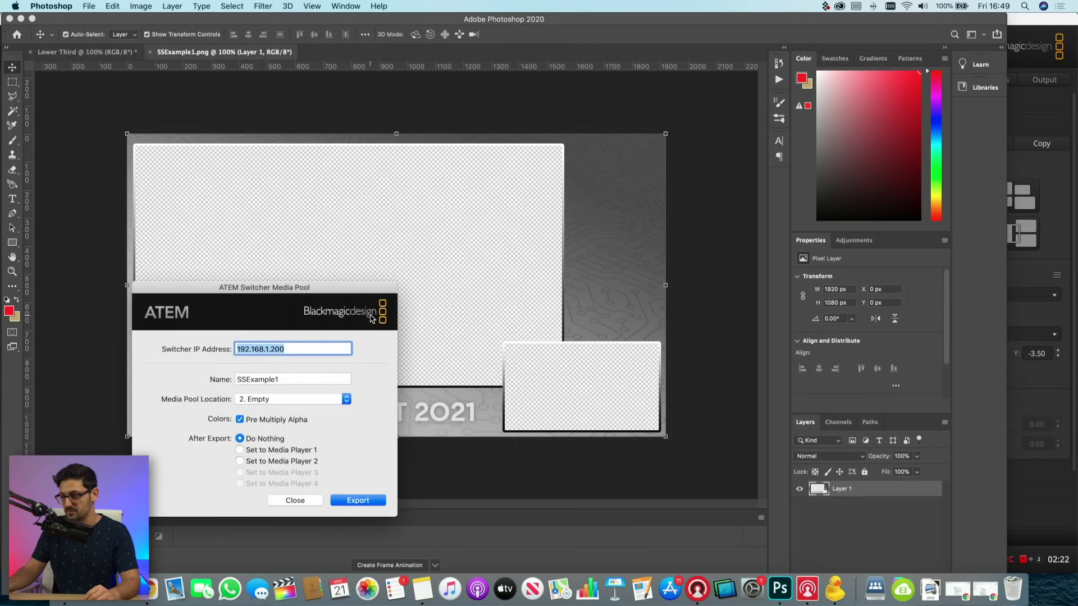
left_click(293, 353)
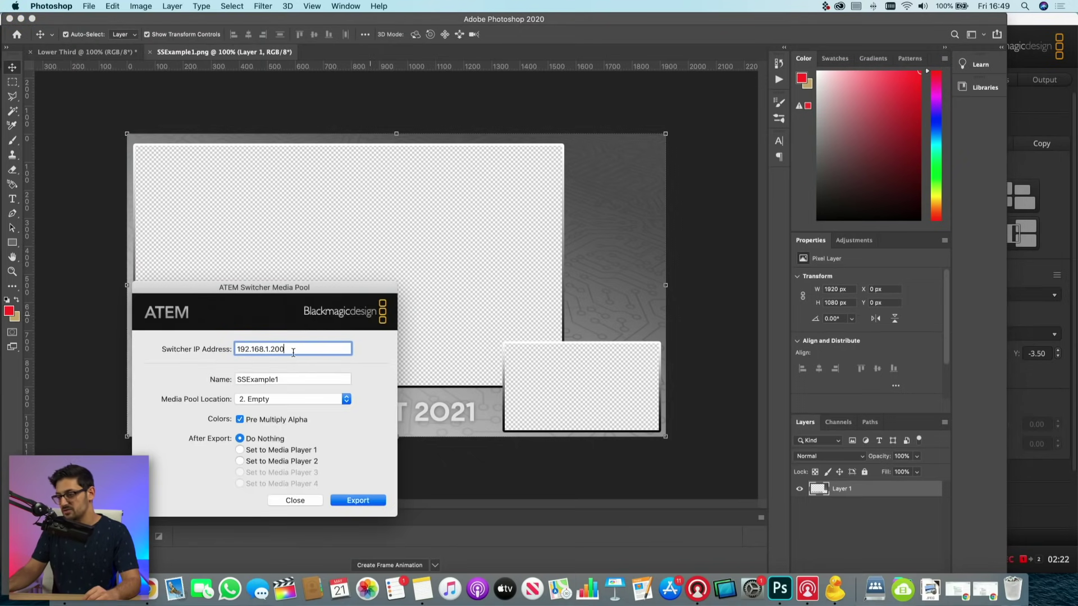
left_click(284, 397)
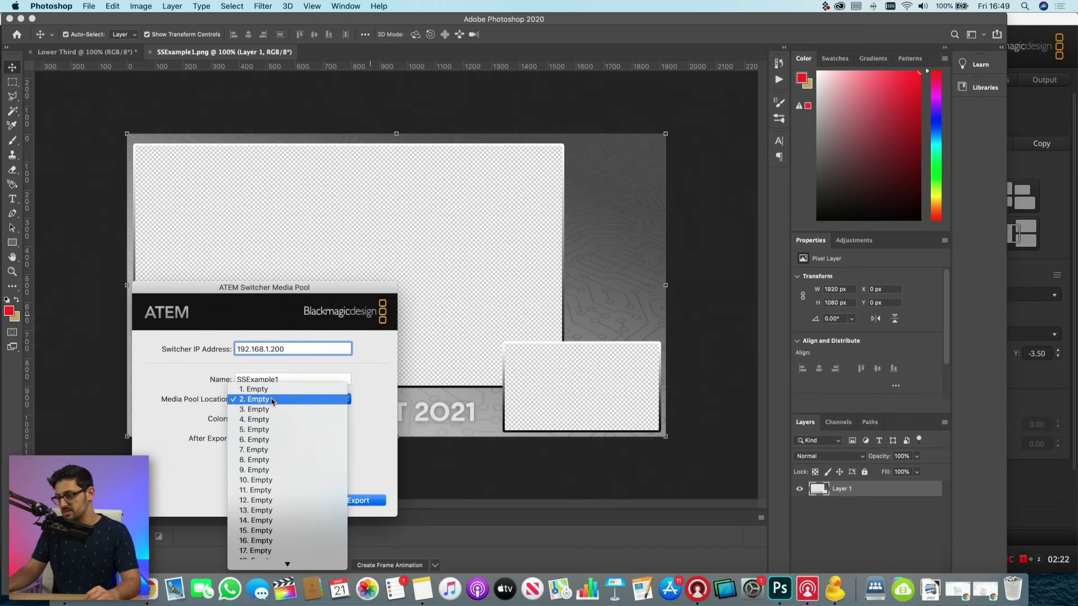
left_click(262, 390)
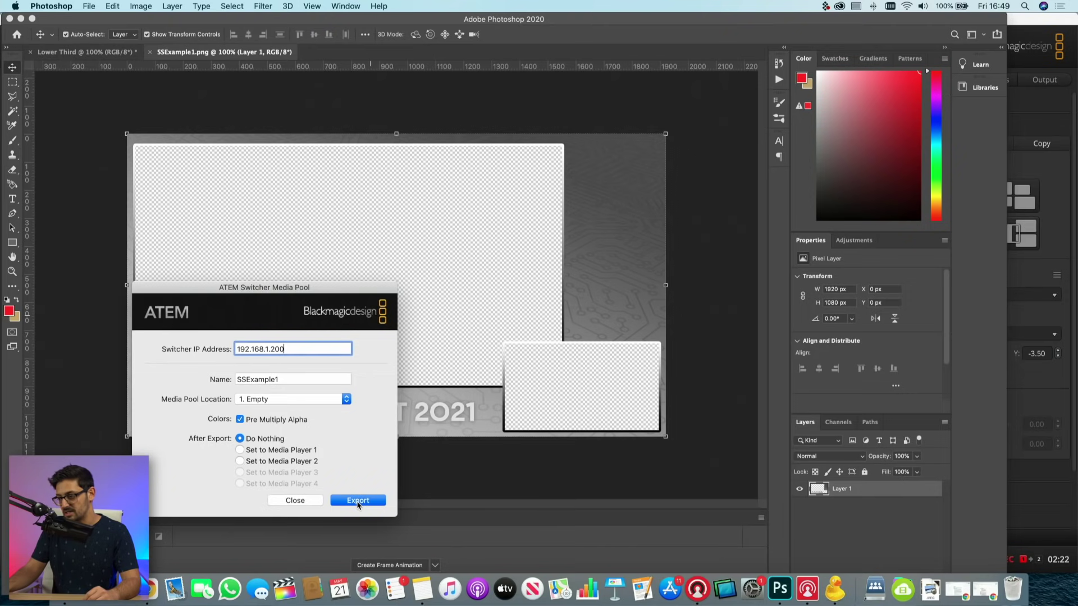
left_click(357, 502)
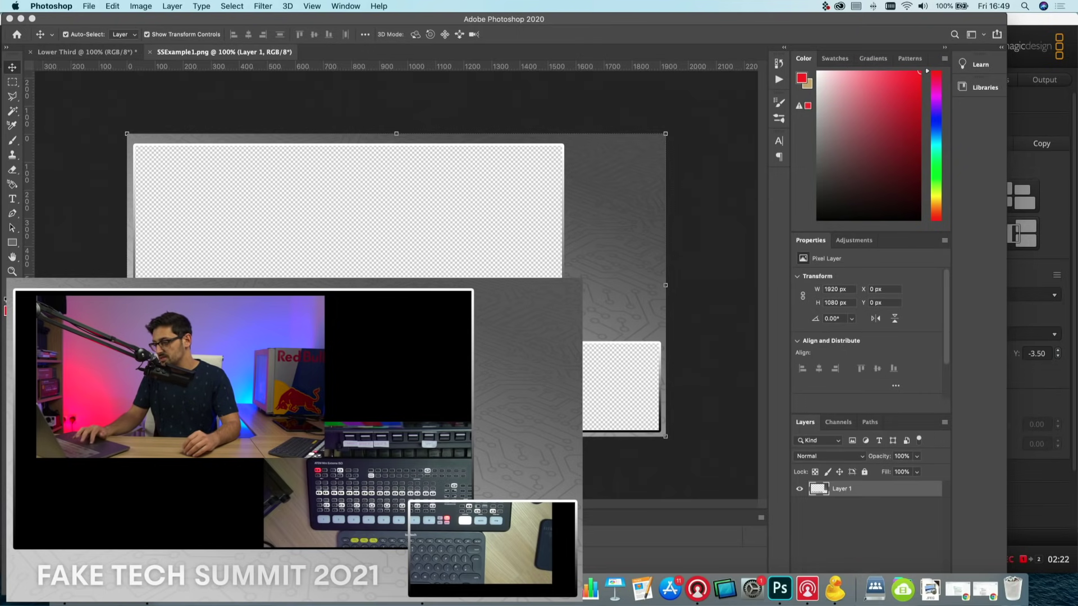
- Switch back to ATEM Software Control and try the SuperSource art in the background before placing it in the foreground
left_click(697, 589)
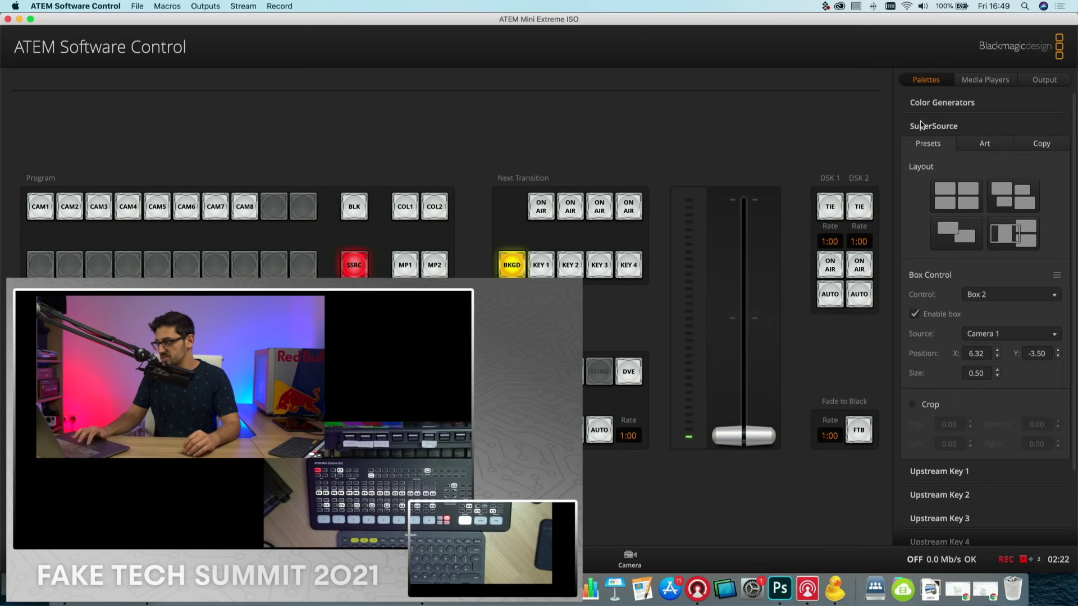
left_click(985, 146)
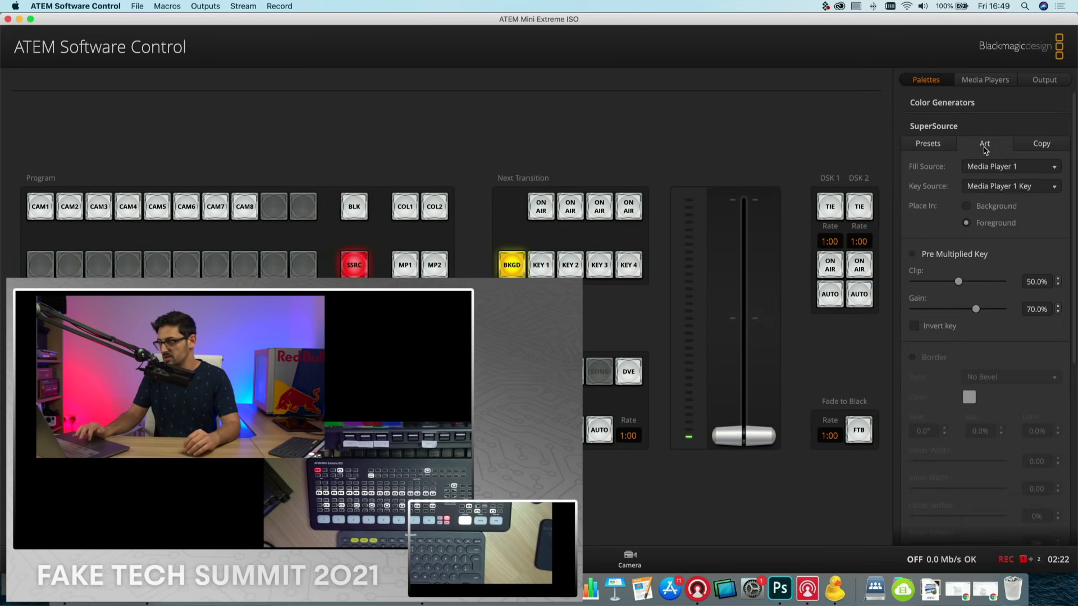
left_click(967, 208)
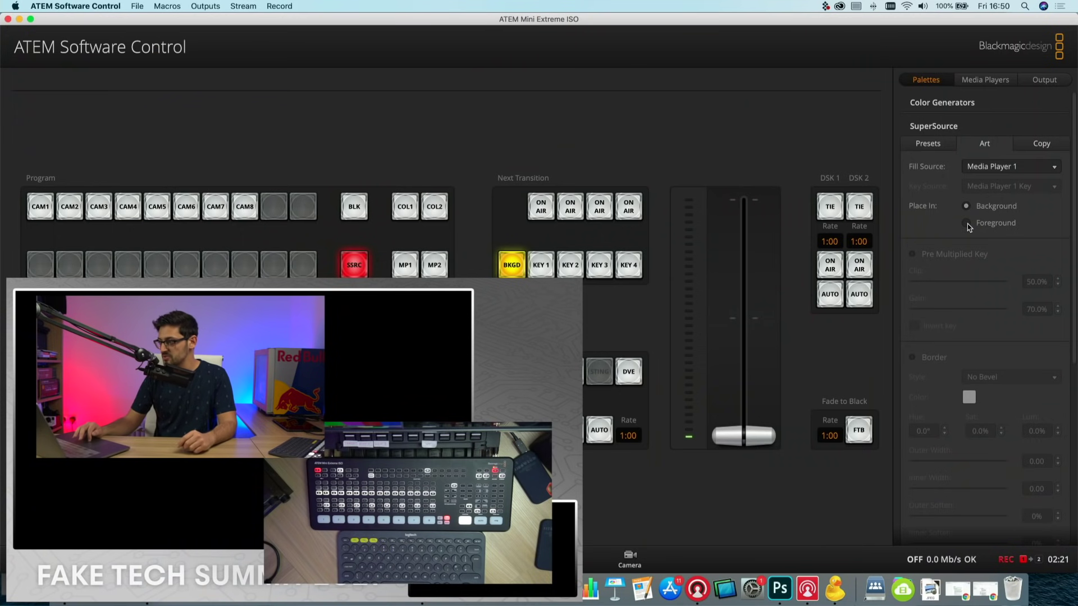
left_click(966, 222)
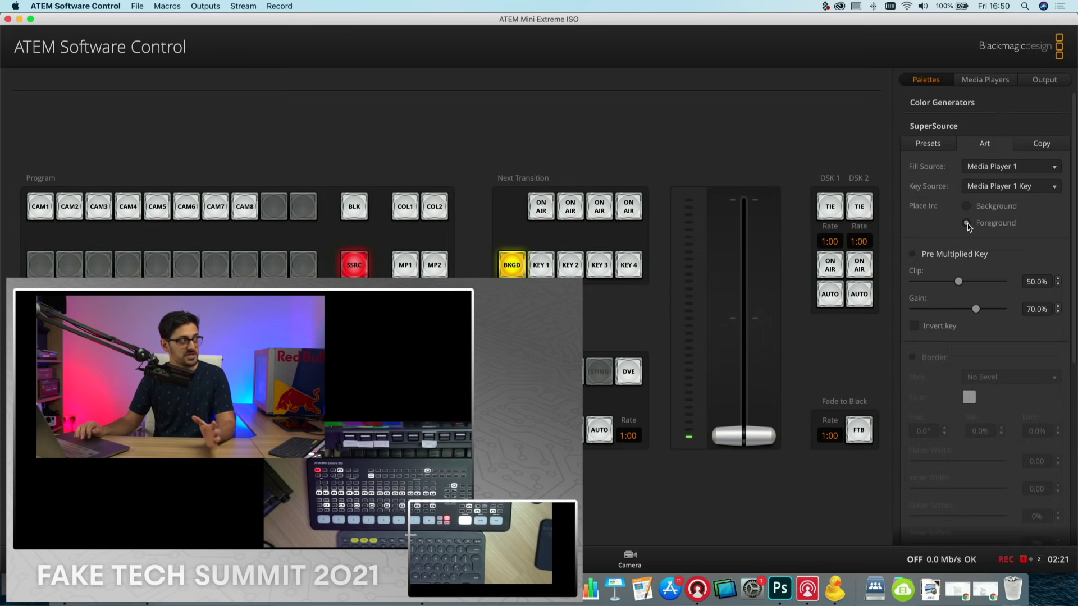
- Select Box 1 in the SuperSource box controls, disable the box and enable it again
left_click(931, 147)
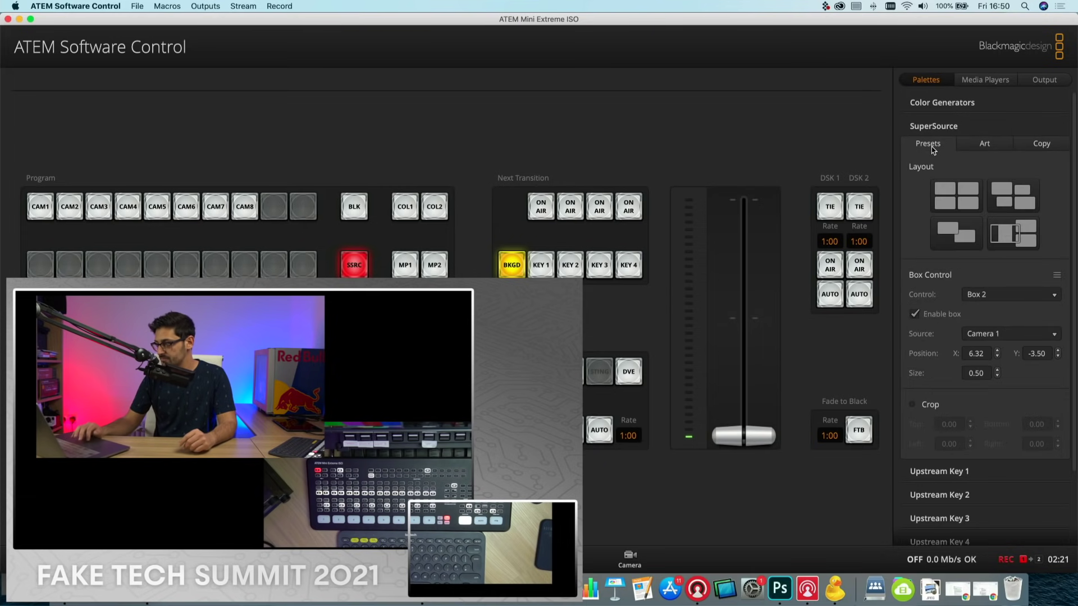
left_click(998, 299)
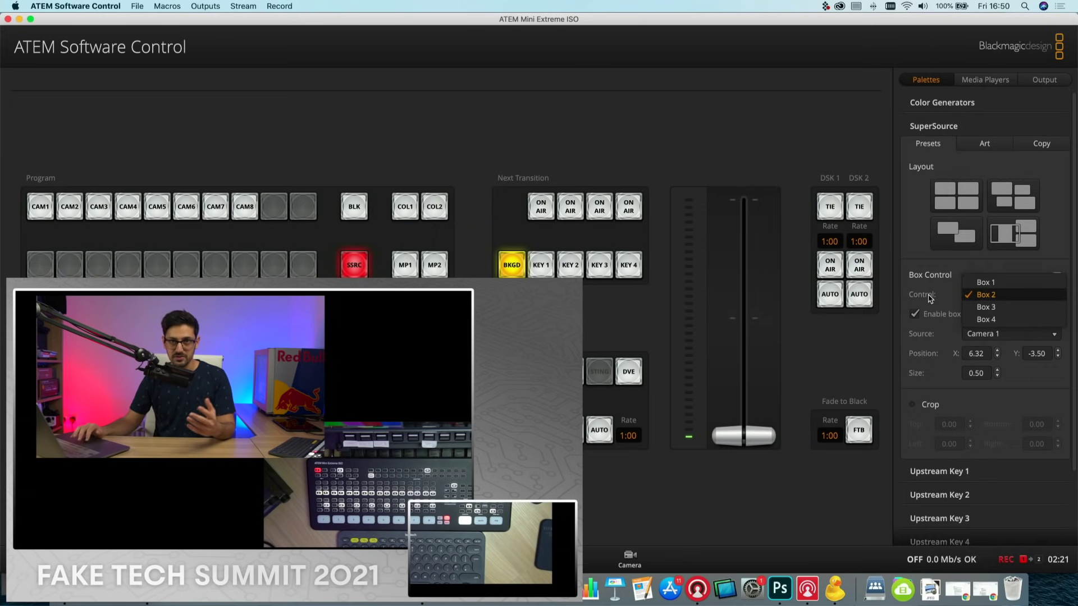
left_click(977, 295)
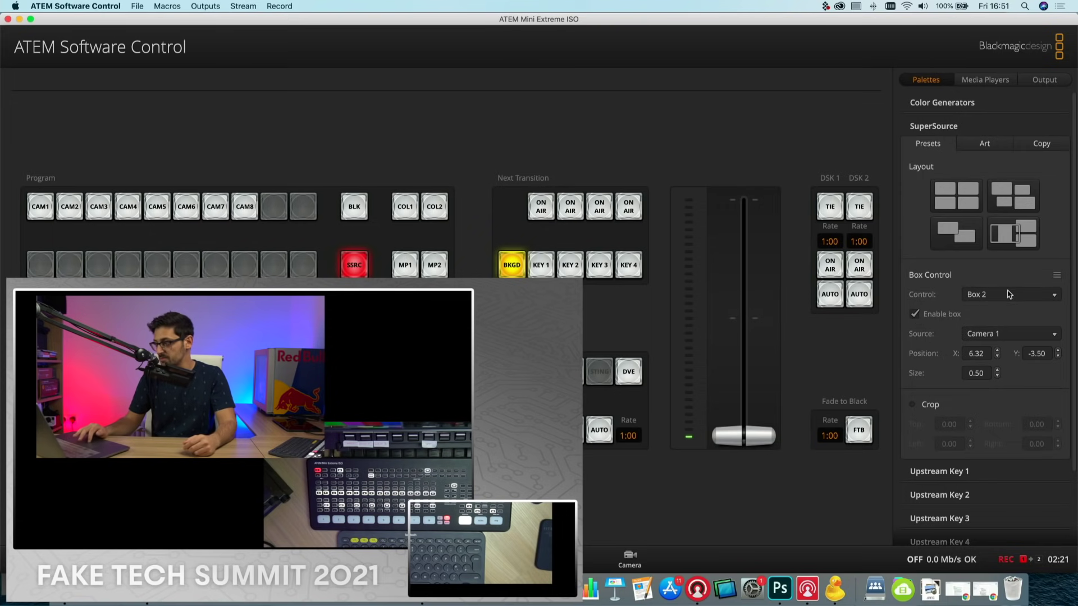
left_click(981, 294)
left_click(985, 282)
left_click(916, 315)
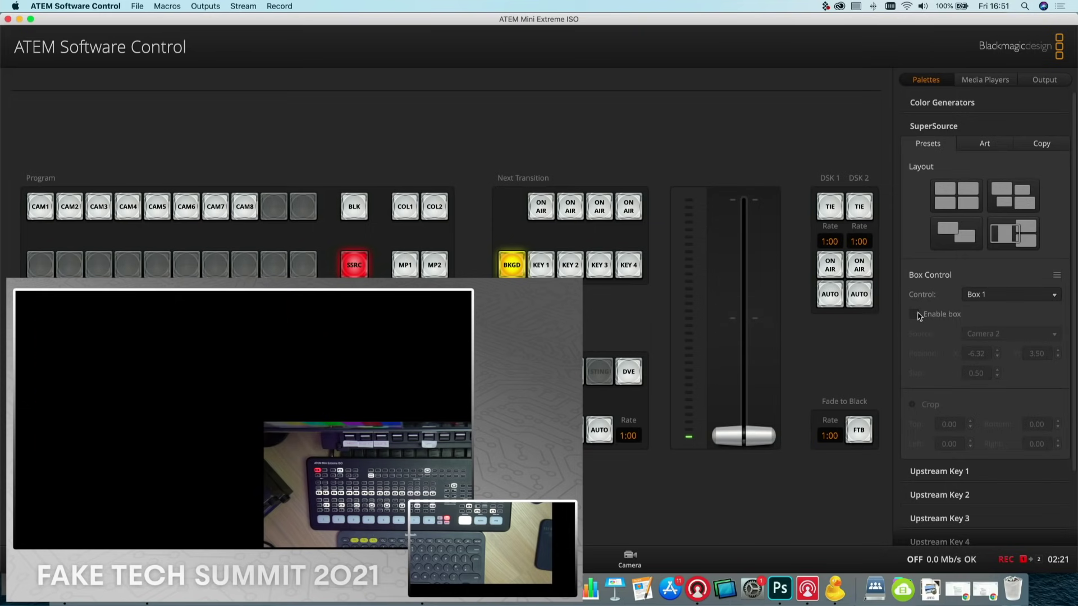
left_click(916, 314)
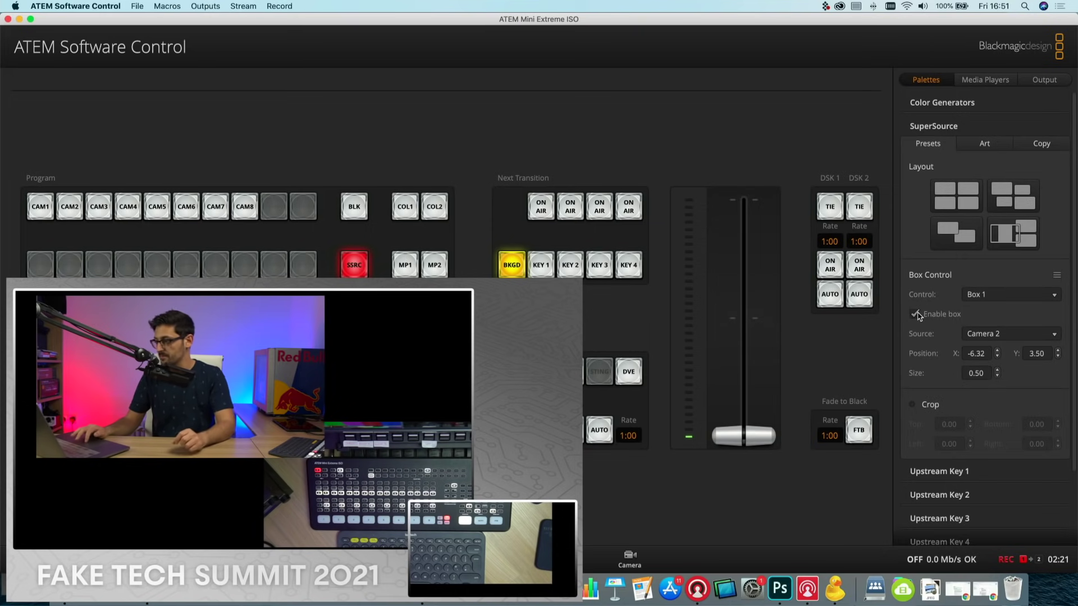
- Examine the settings of SuperSource Box 4 and Box 3, and return to Box 1
left_click(996, 298)
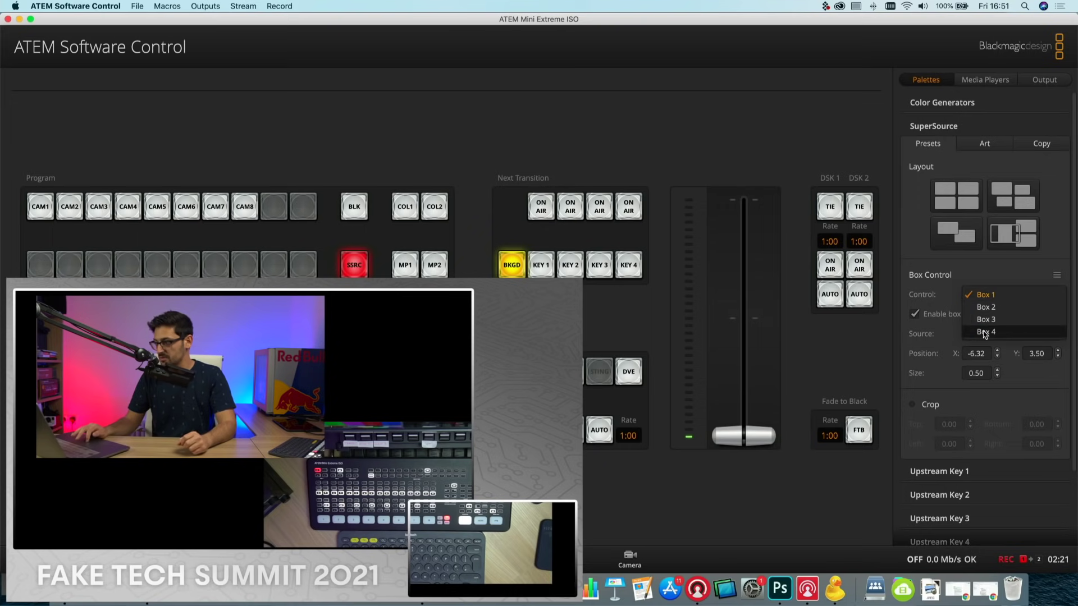
left_click(985, 332)
left_click(980, 297)
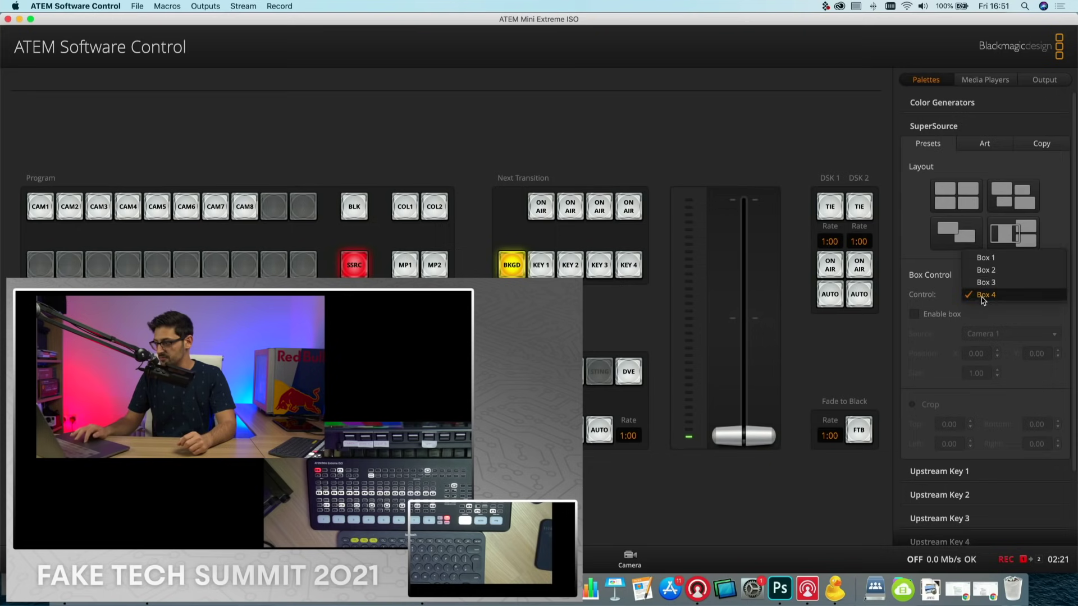
left_click(983, 287)
left_click(980, 297)
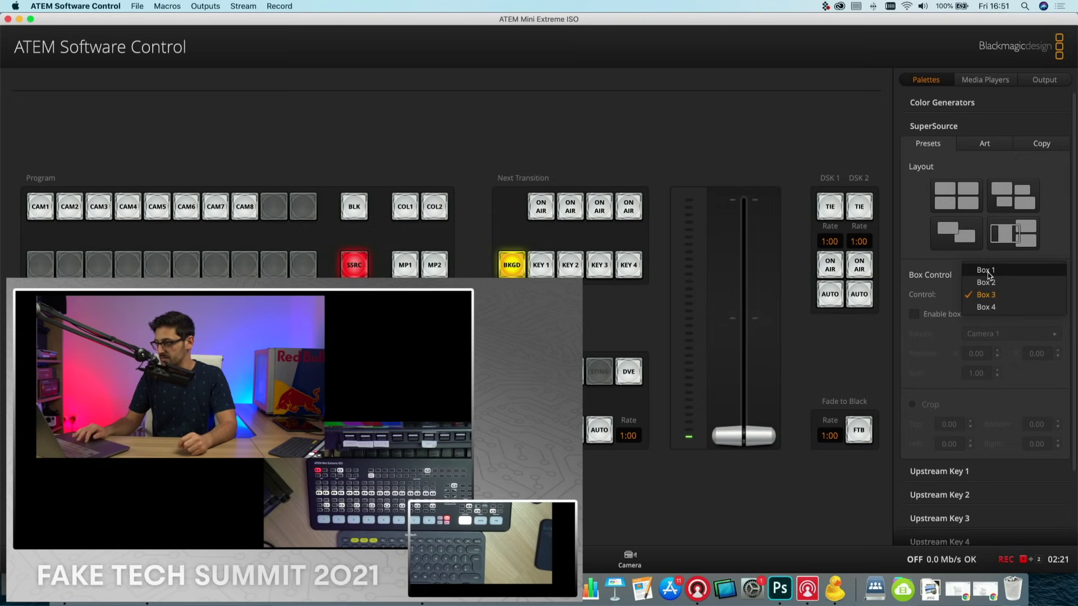
left_click(987, 272)
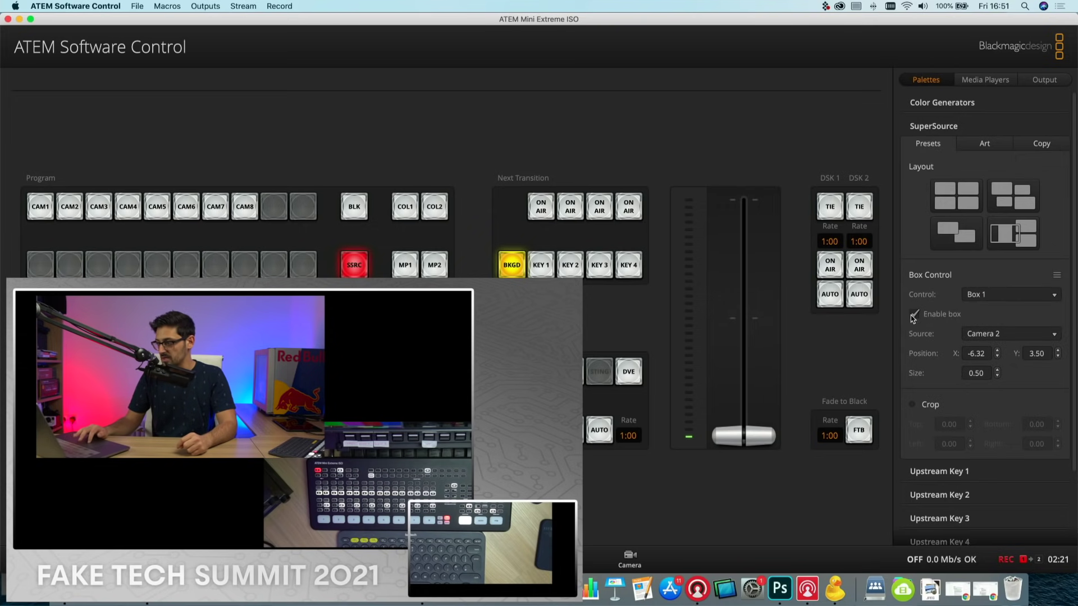
- Try Color Bars as the source of Box 1 and restore Camera 2
left_click(980, 335)
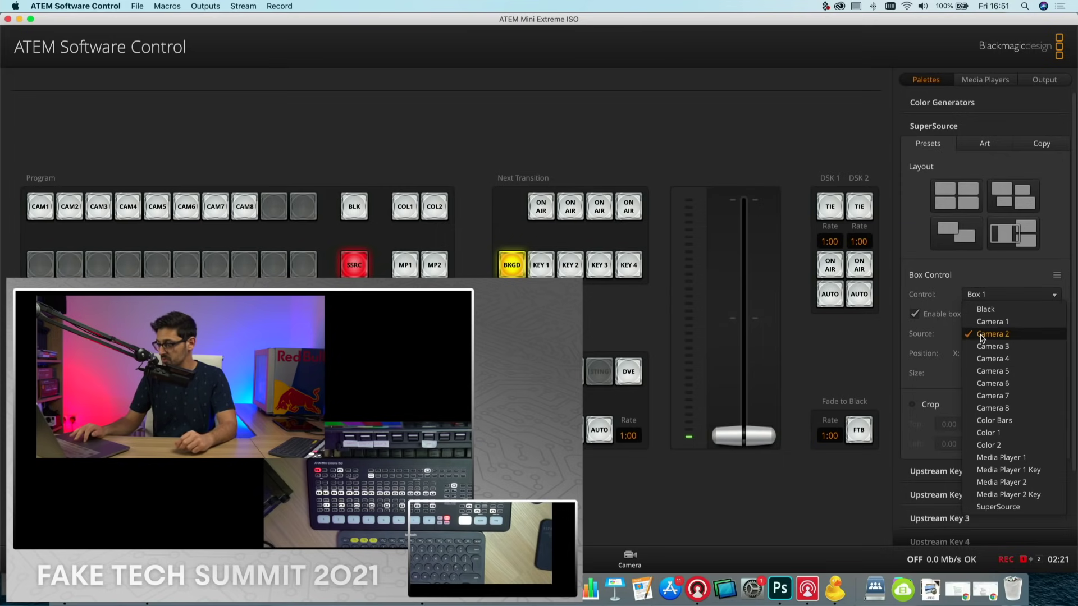
left_click(991, 335)
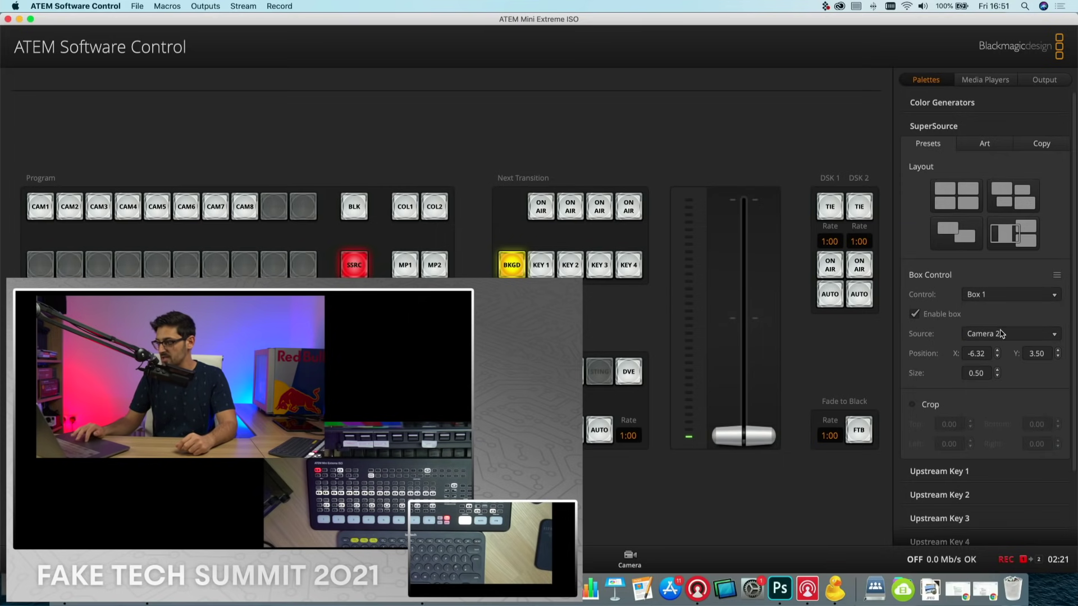
left_click(992, 334)
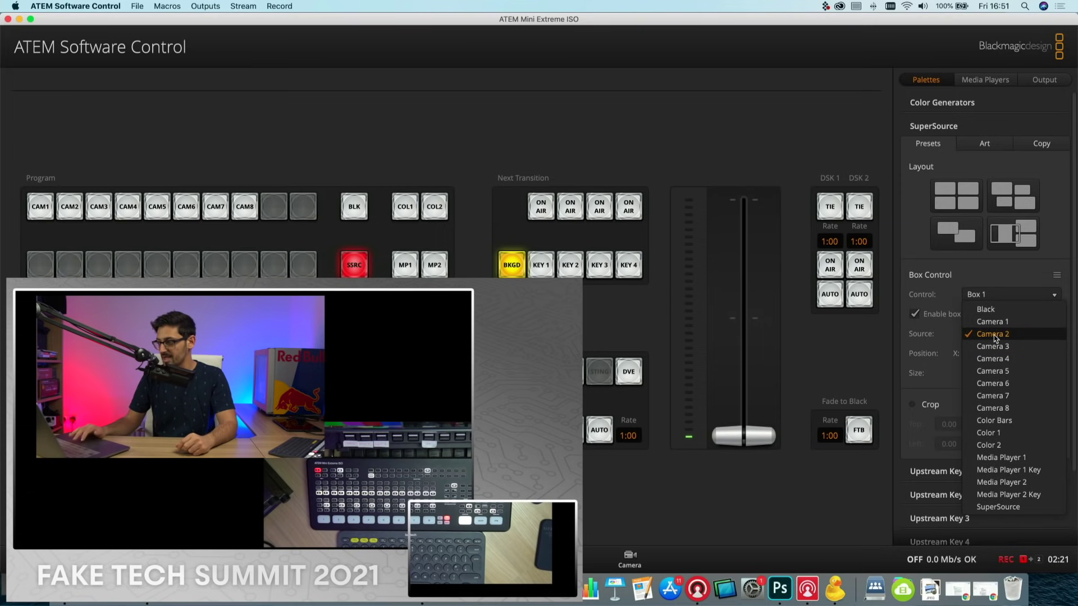
left_click(987, 422)
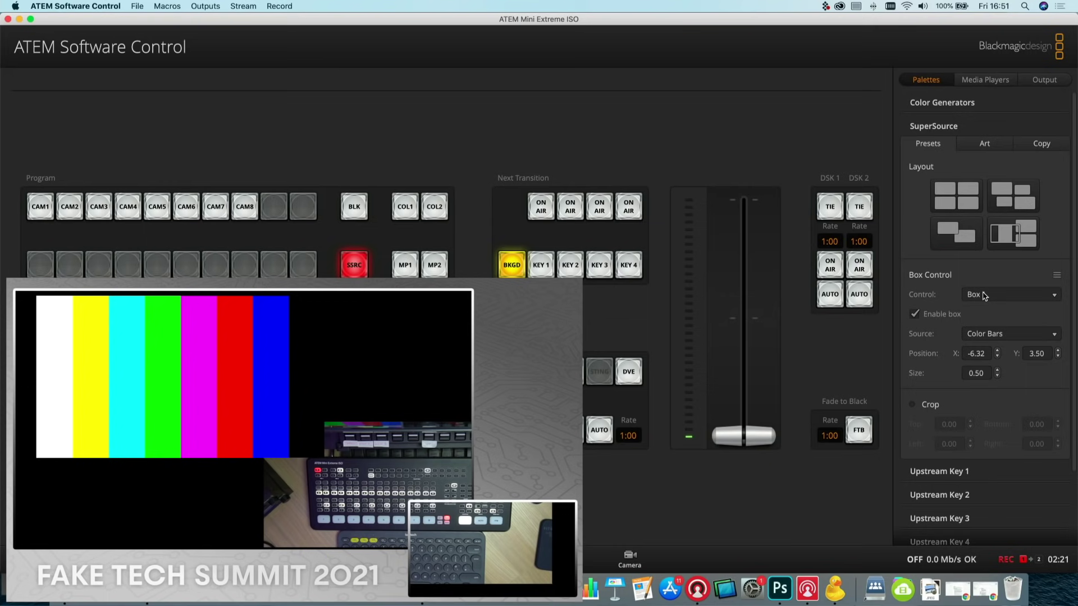
left_click(983, 335)
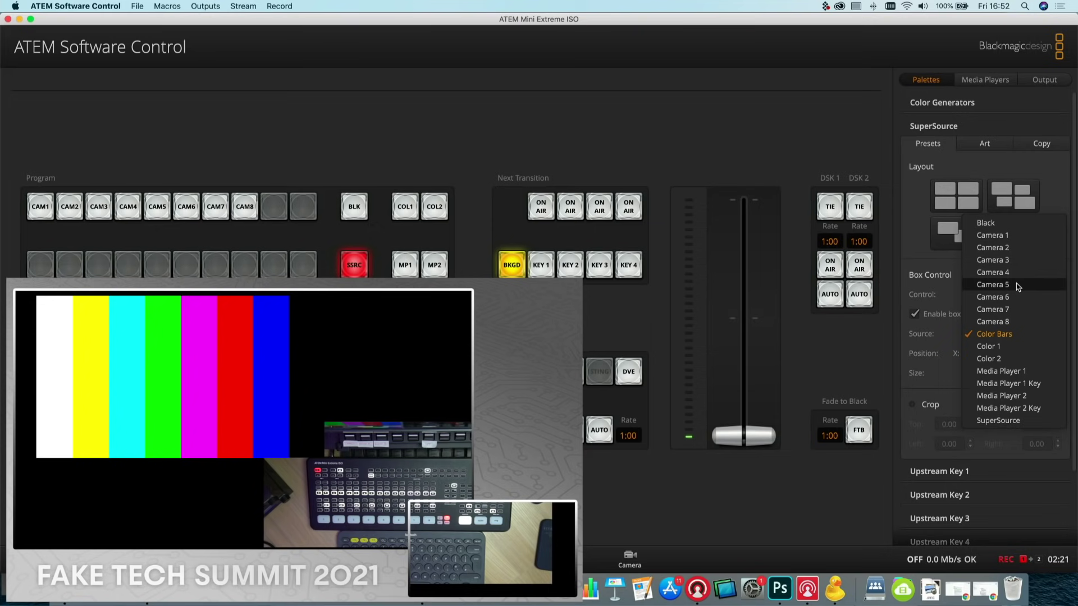
left_click(1000, 251)
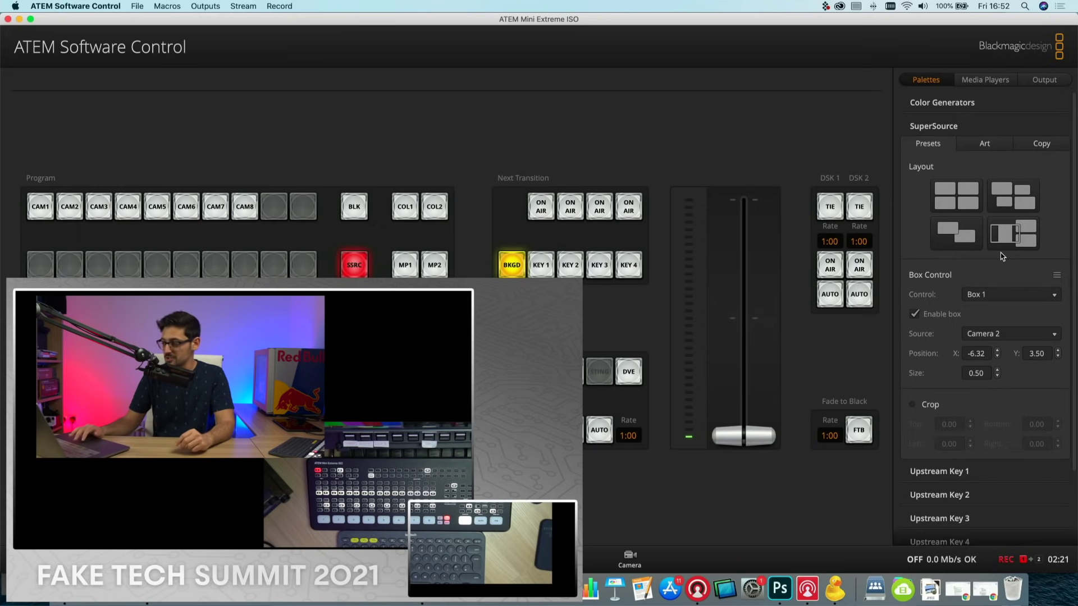
- Try Box 1 in the lower-left area of the SuperSource layout at X -8.32 and Y -3.50
left_click(997, 357)
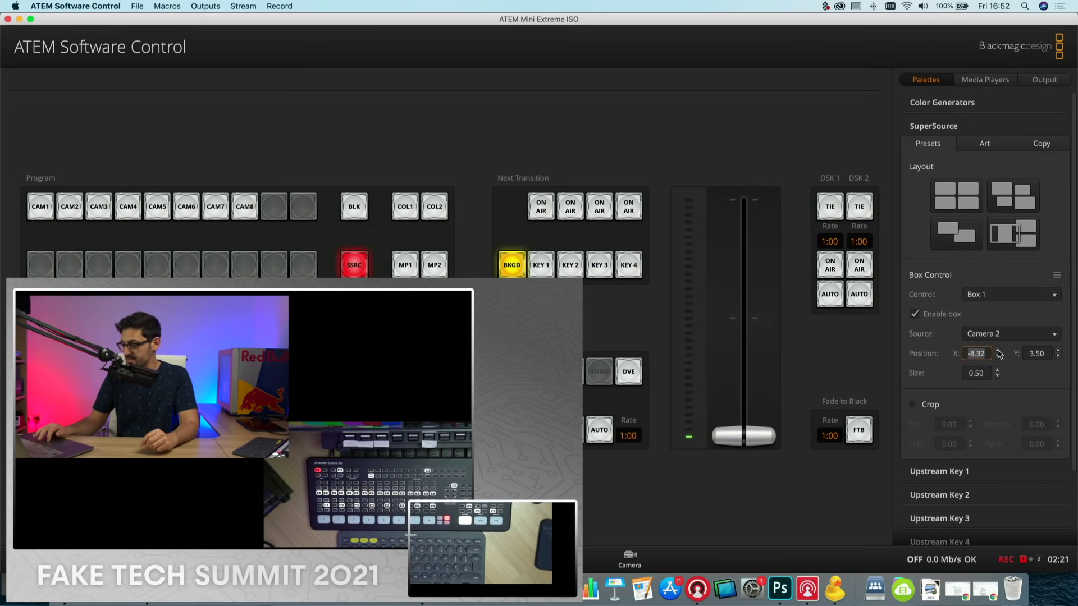
left_click(1058, 357)
left_click(1058, 357)
left_click(1058, 357)
left_click(1058, 357)
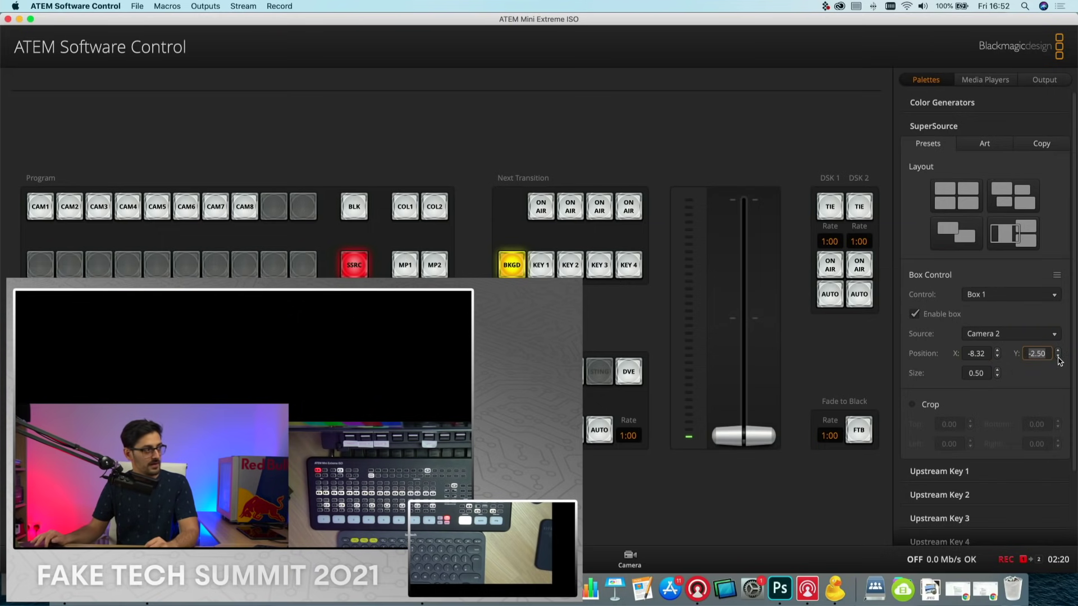
left_click(1058, 357)
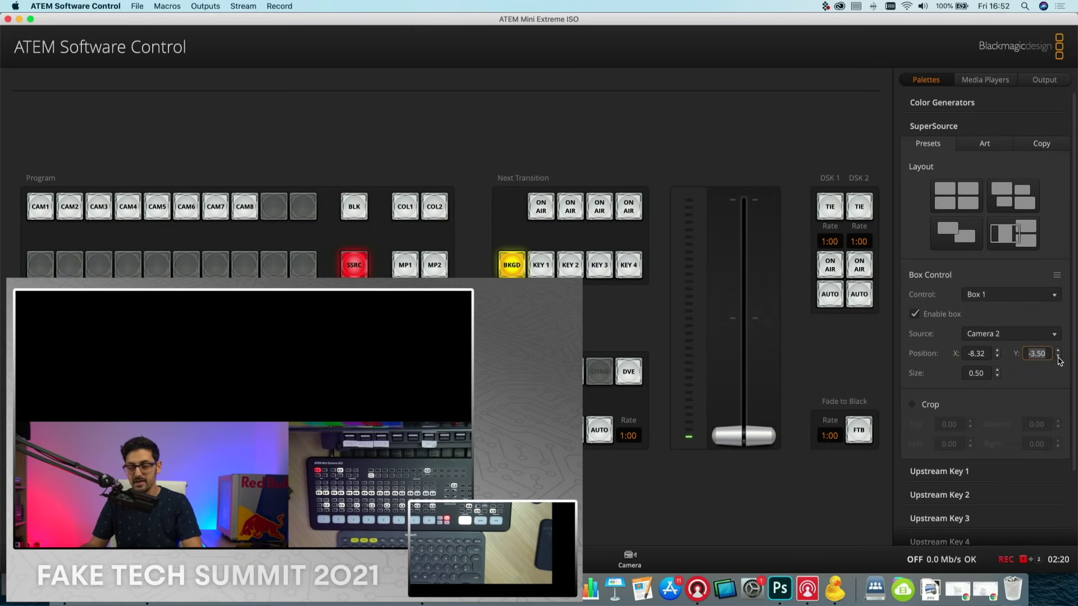
- Raise Box 1 to Y 0.50 and shift it to X -5.32
left_click(1058, 350)
left_click(1058, 350)
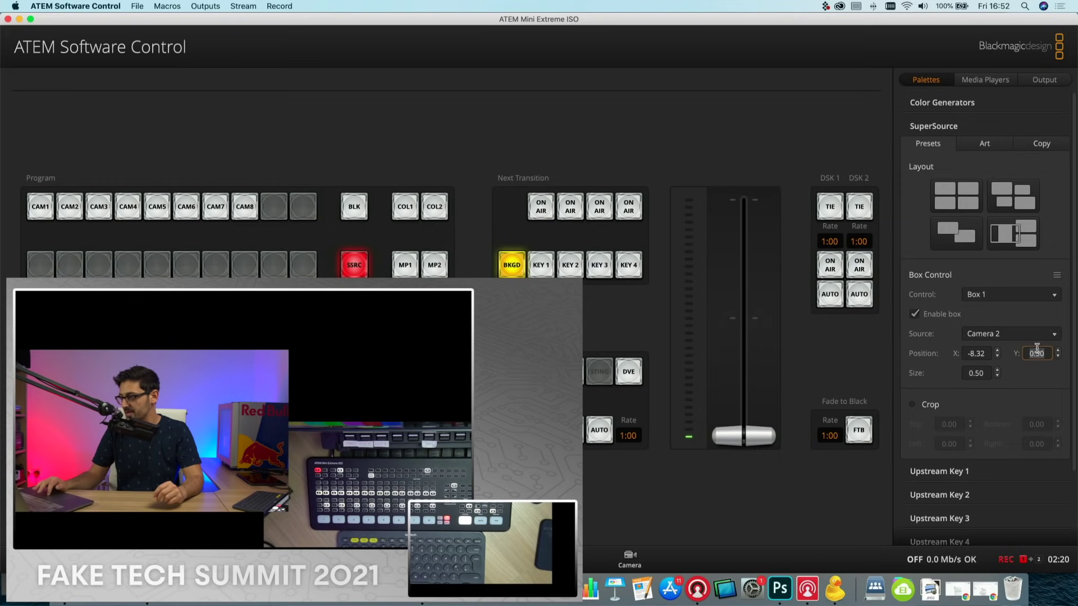
left_click(996, 350)
left_click(997, 349)
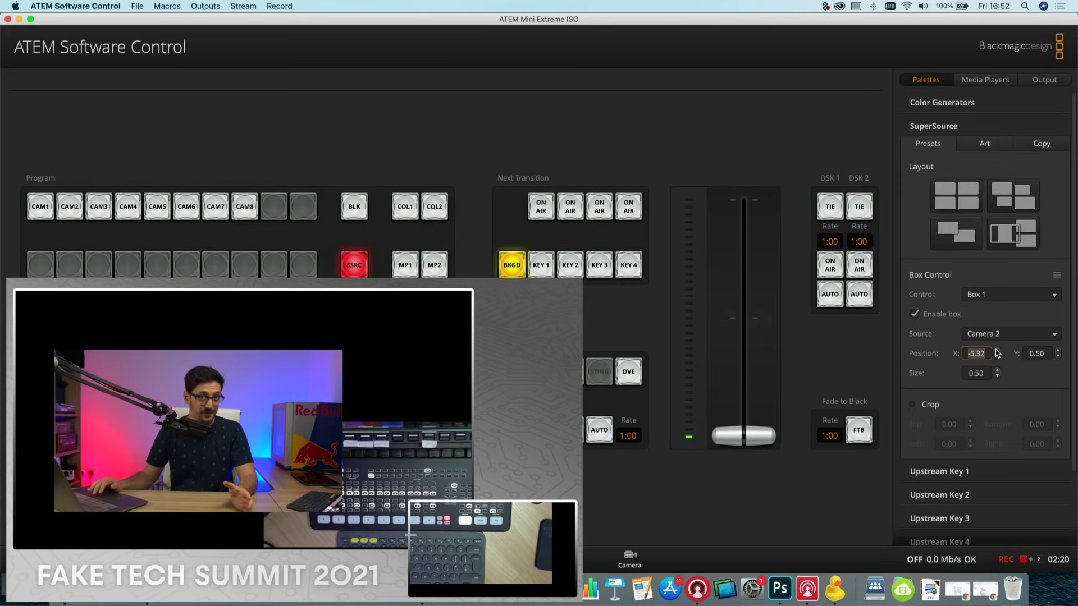
- Enter an exact X position of -5.60 for Box 1
left_click(983, 356)
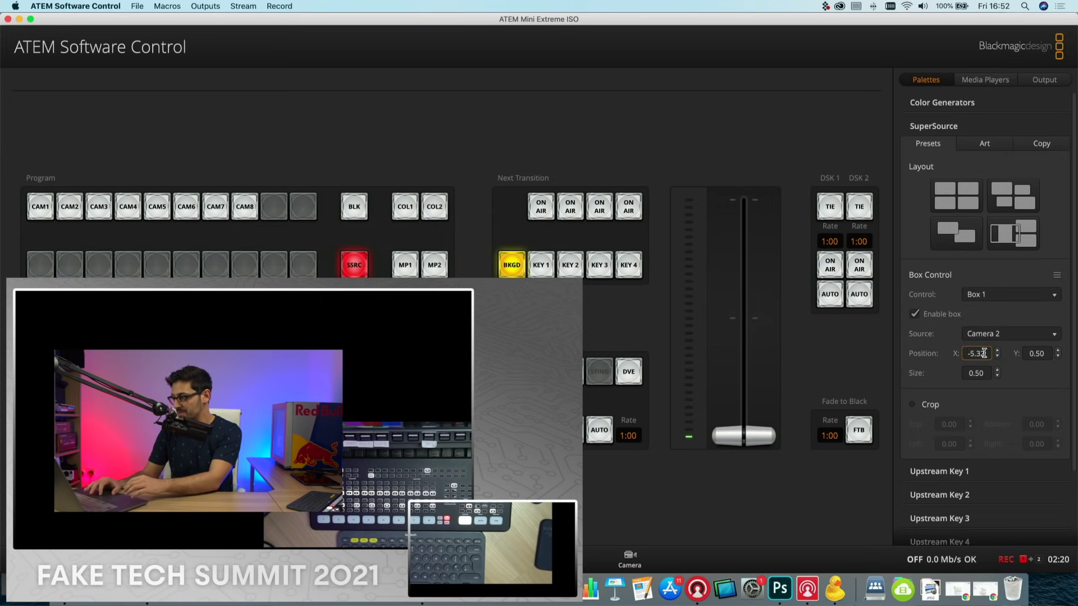
left_click_drag(983, 353, 935, 353)
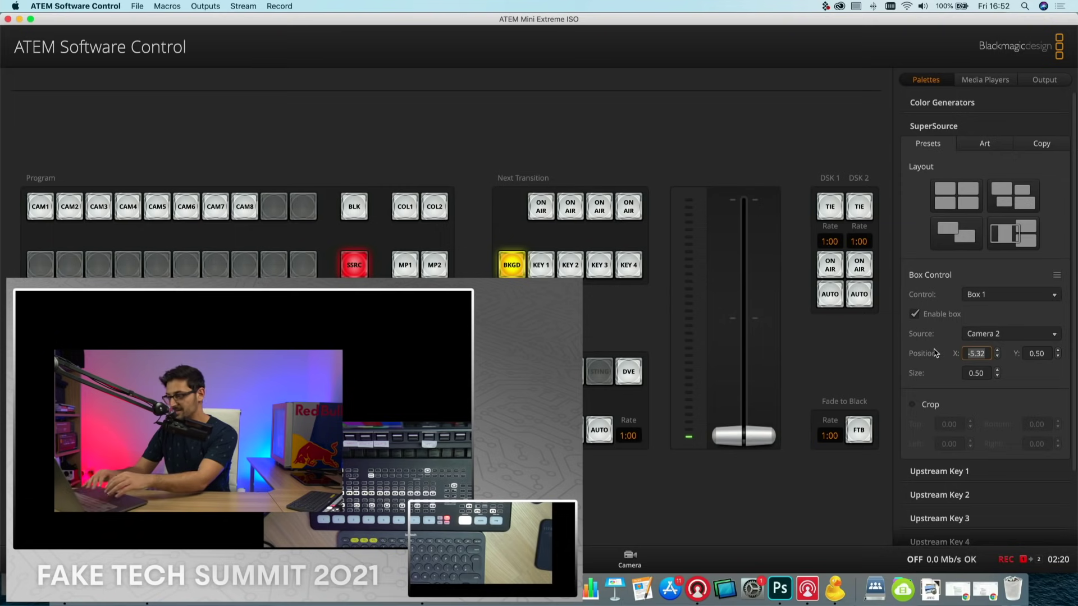
key("Right")
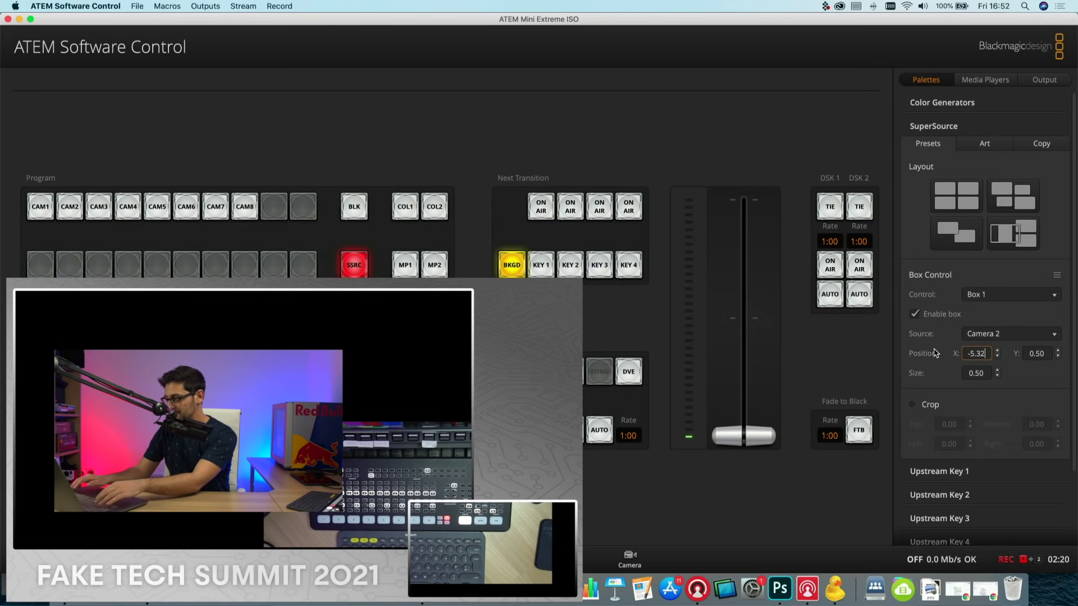
key("Return")
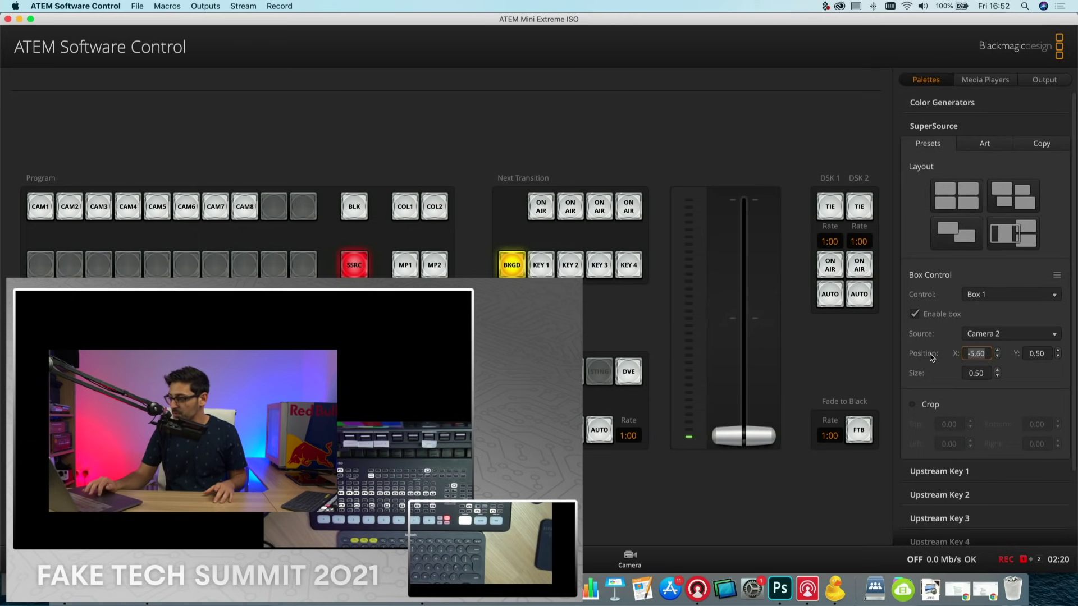
key("Return")
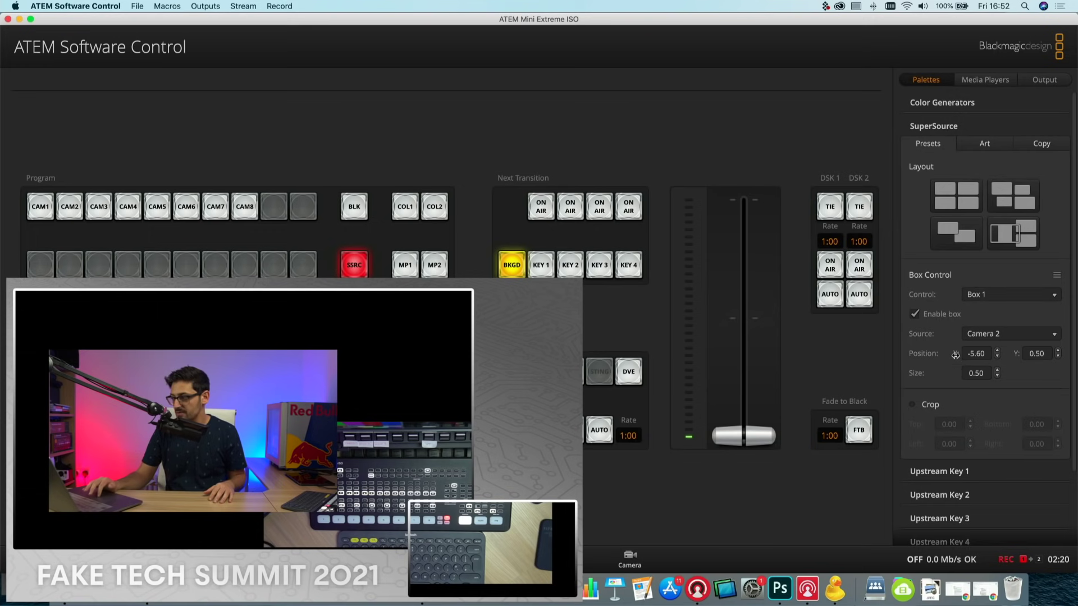
- Fit Box 1 into the graphic's small frame at X 11.20 and Y -6.10 with a size of 0.30
left_click_drag(955, 354, 1038, 342)
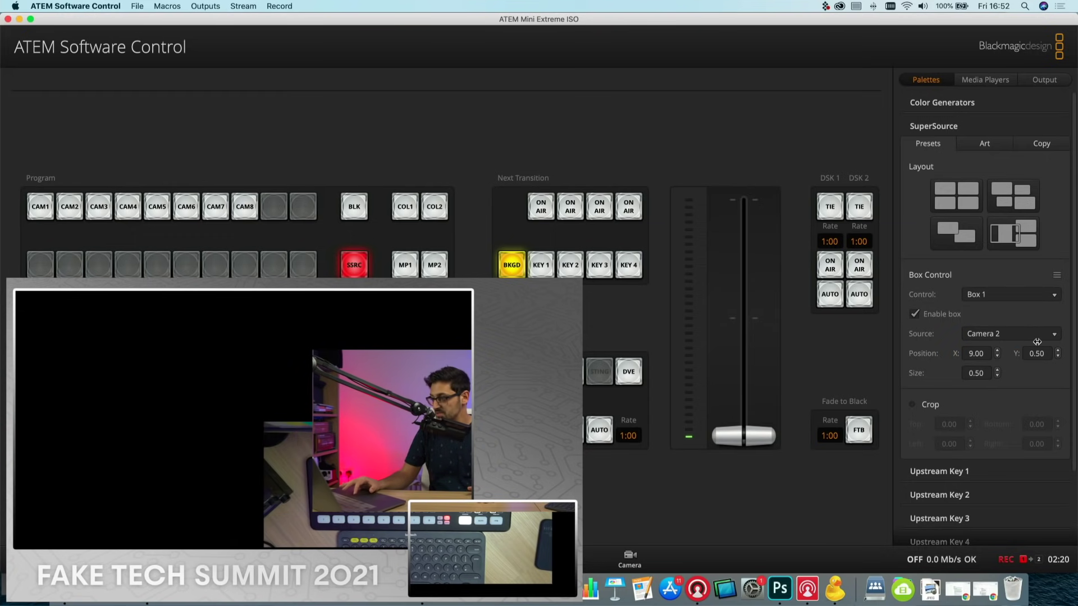
left_click_drag(913, 373, 840, 375)
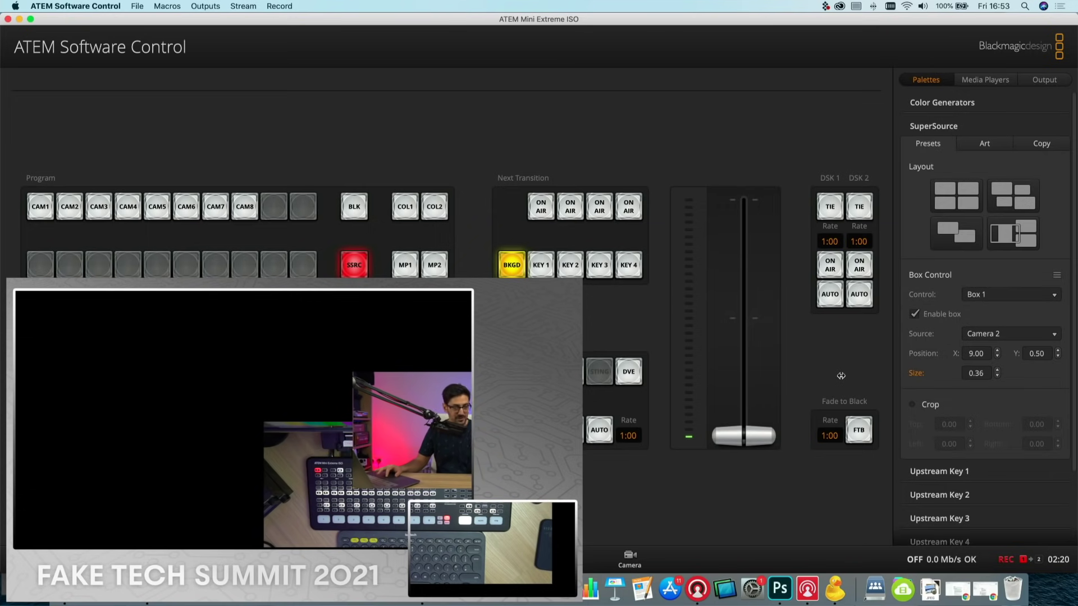
left_click_drag(841, 375, 816, 374)
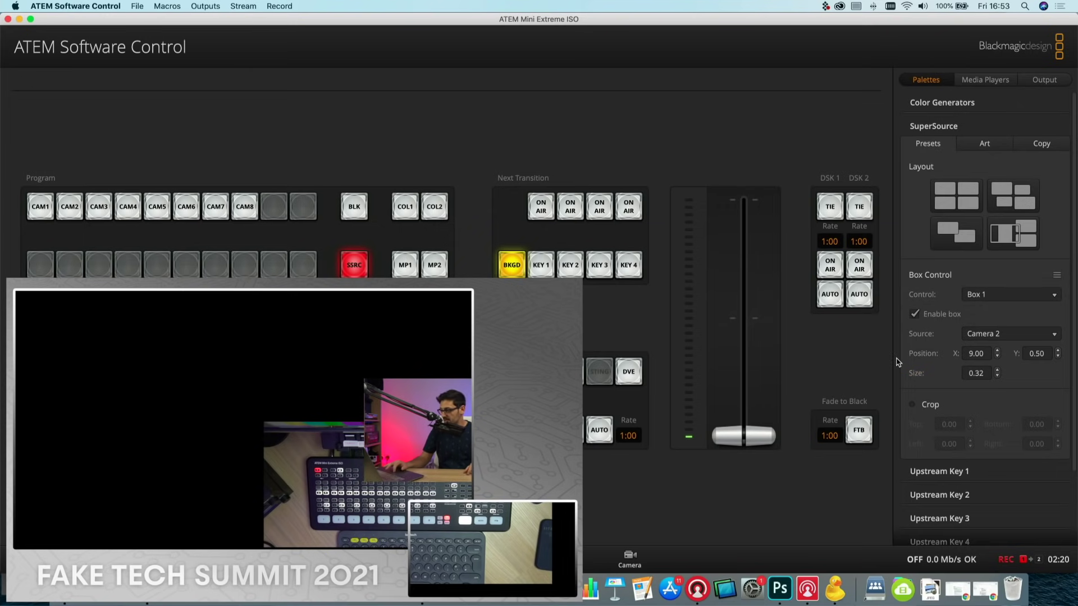
left_click_drag(957, 355, 1003, 353)
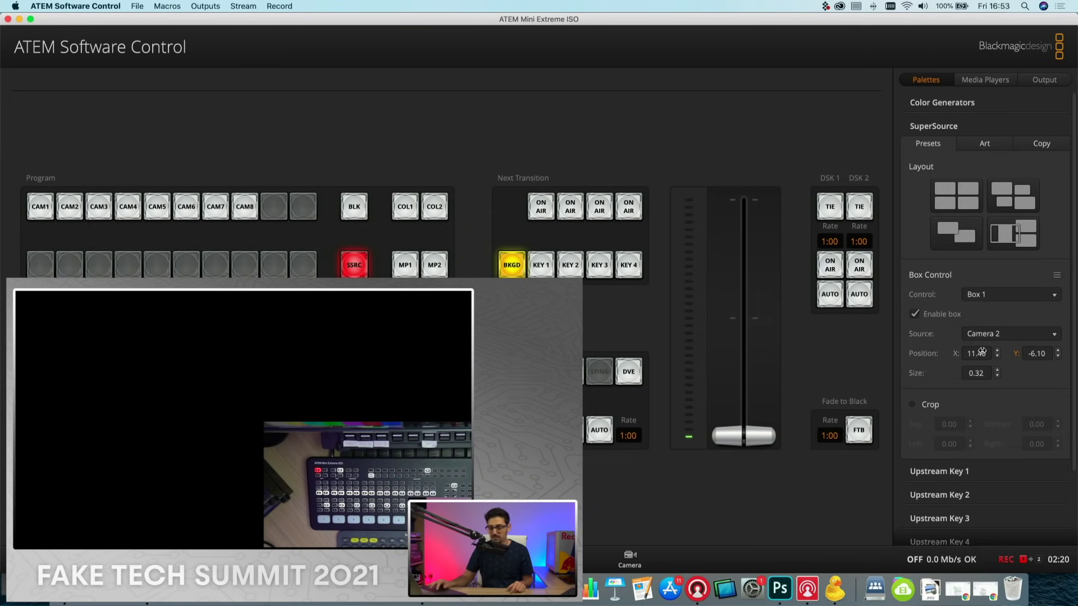
left_click_drag(915, 374, 906, 373)
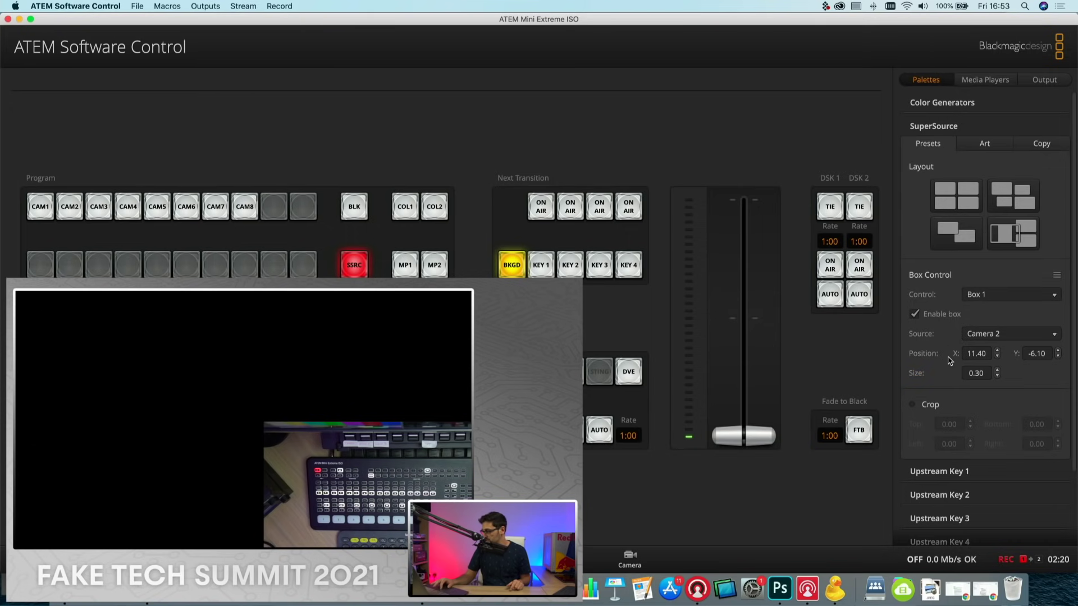
left_click_drag(956, 356, 954, 355)
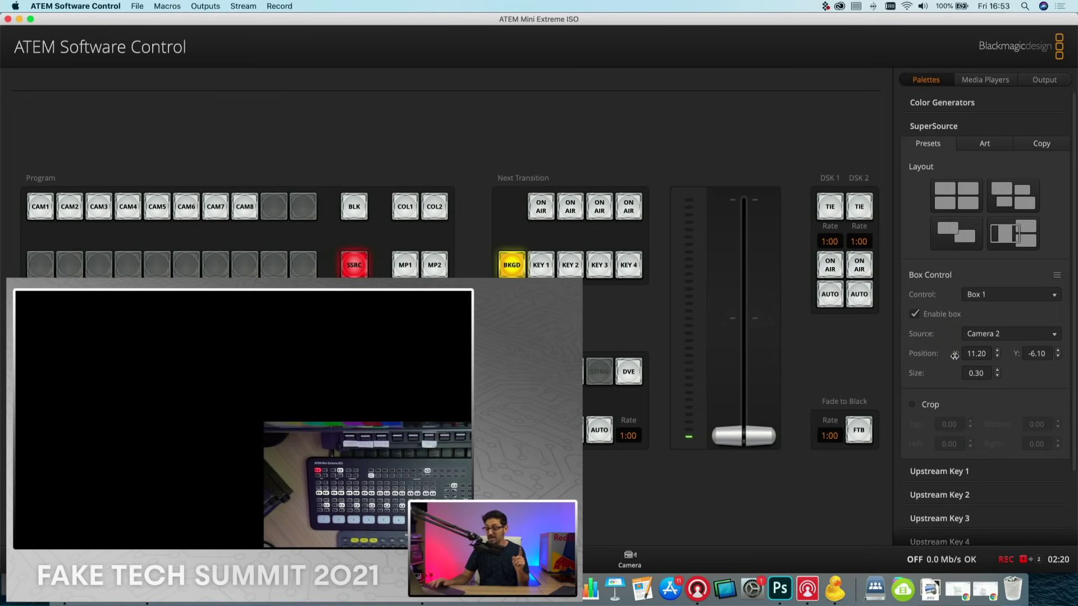
- Place the SuperSource art in the background and disable Box 2
left_click(984, 145)
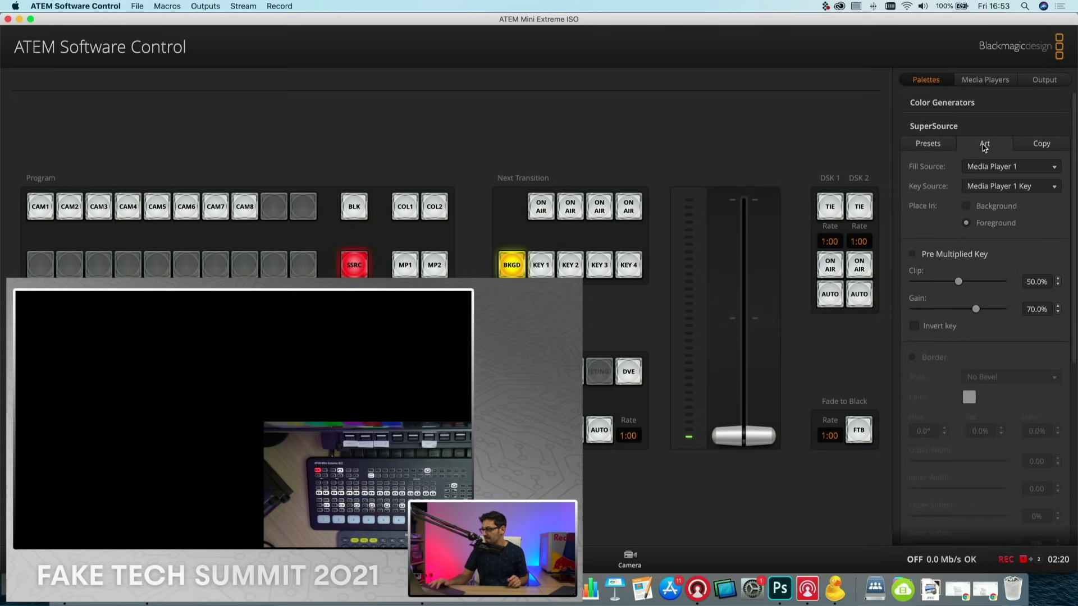
left_click(967, 208)
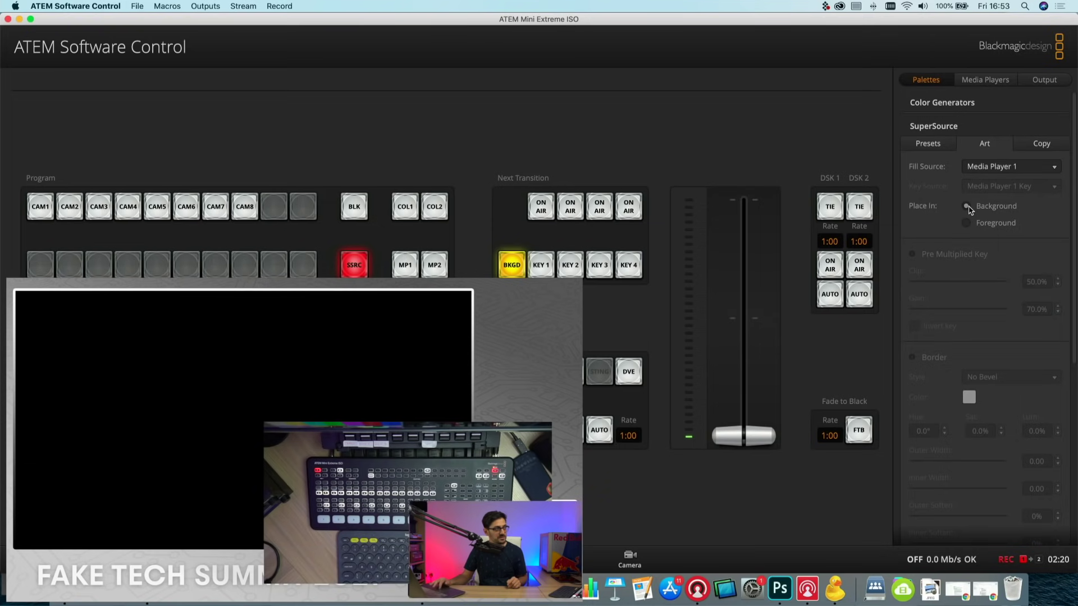
left_click(929, 145)
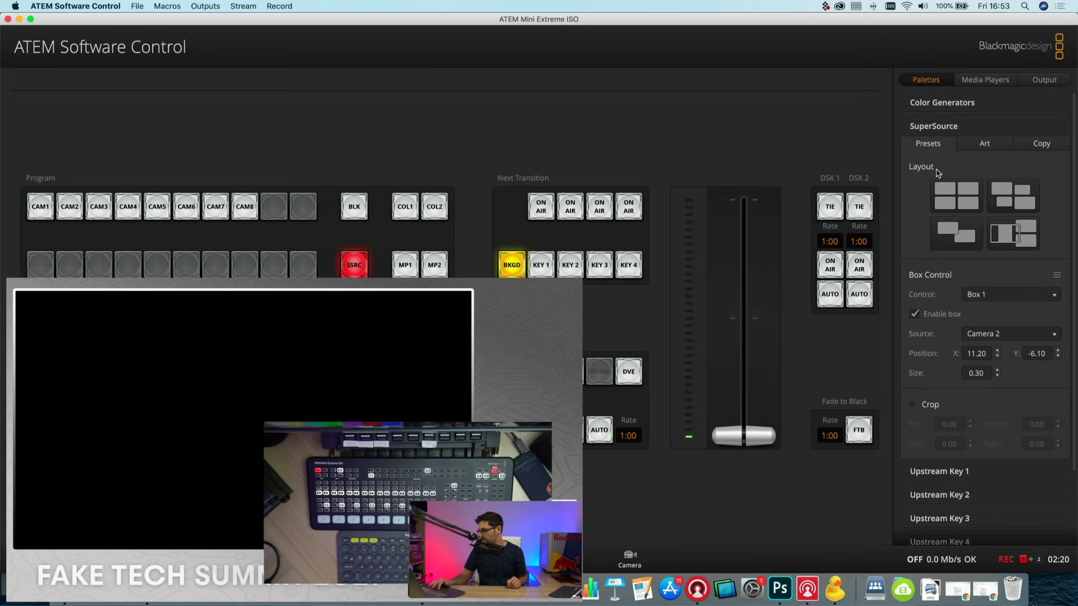
left_click(992, 296)
left_click(987, 307)
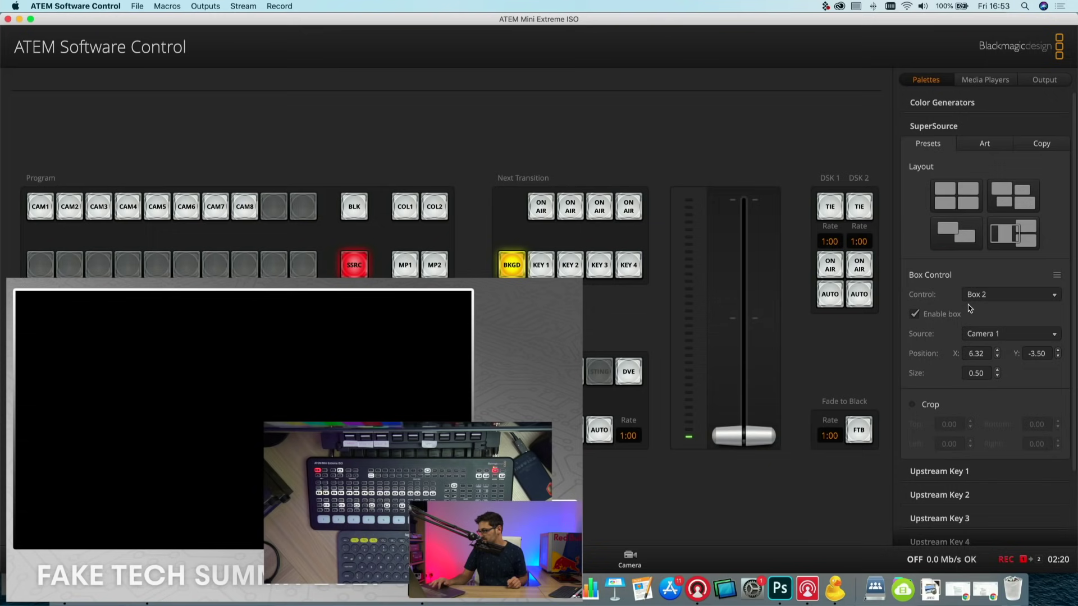
left_click(916, 315)
- Refine Box 1 to size 0.29 and X 11.00, and place the SuperSource art back in the foreground
left_click(1015, 298)
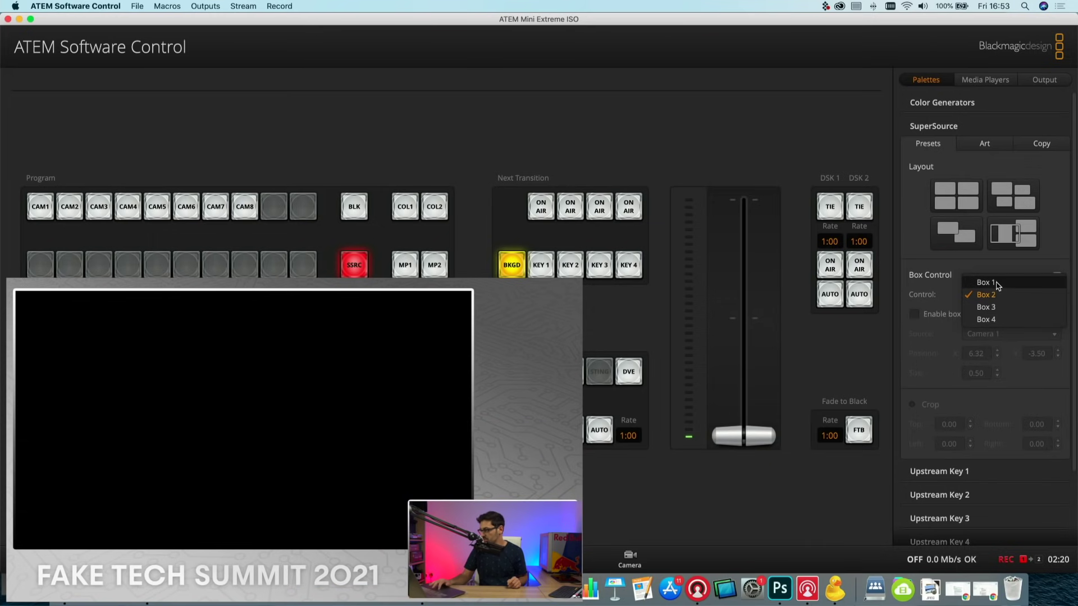
left_click(998, 284)
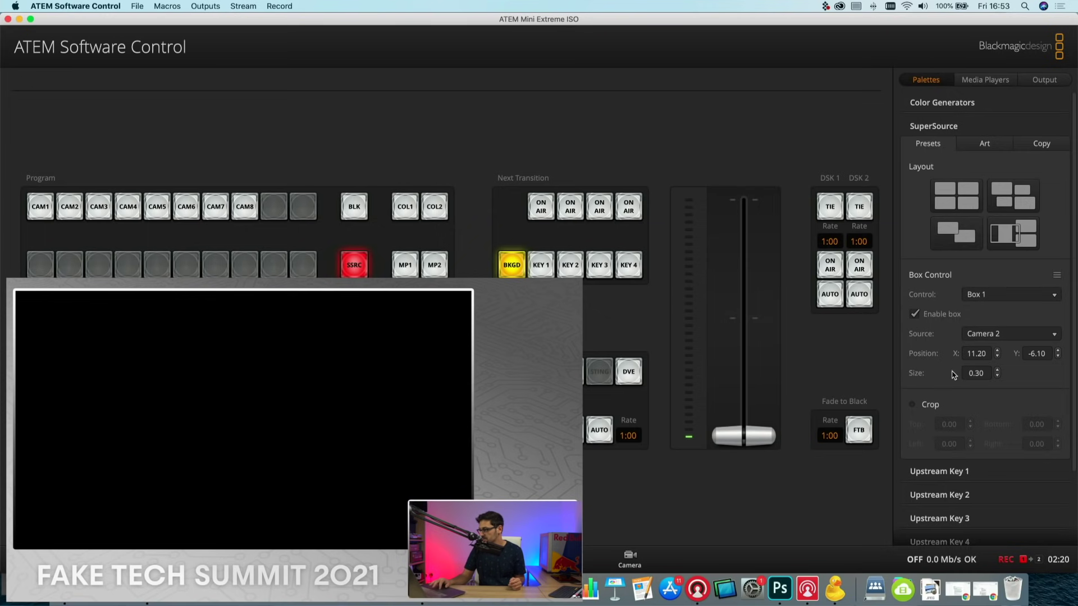
left_click_drag(919, 372, 952, 354)
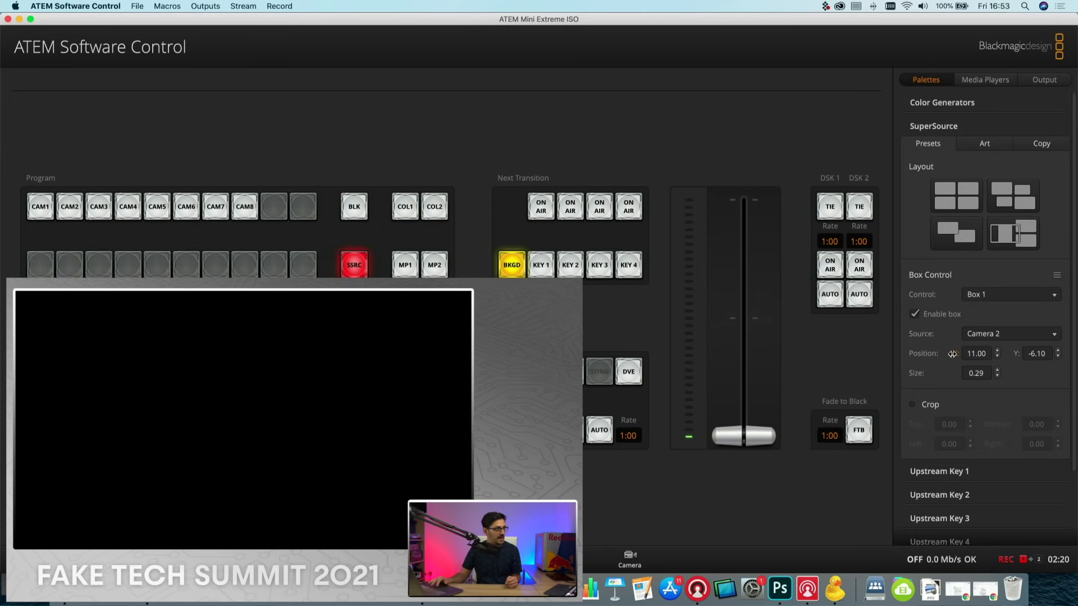
left_click(985, 144)
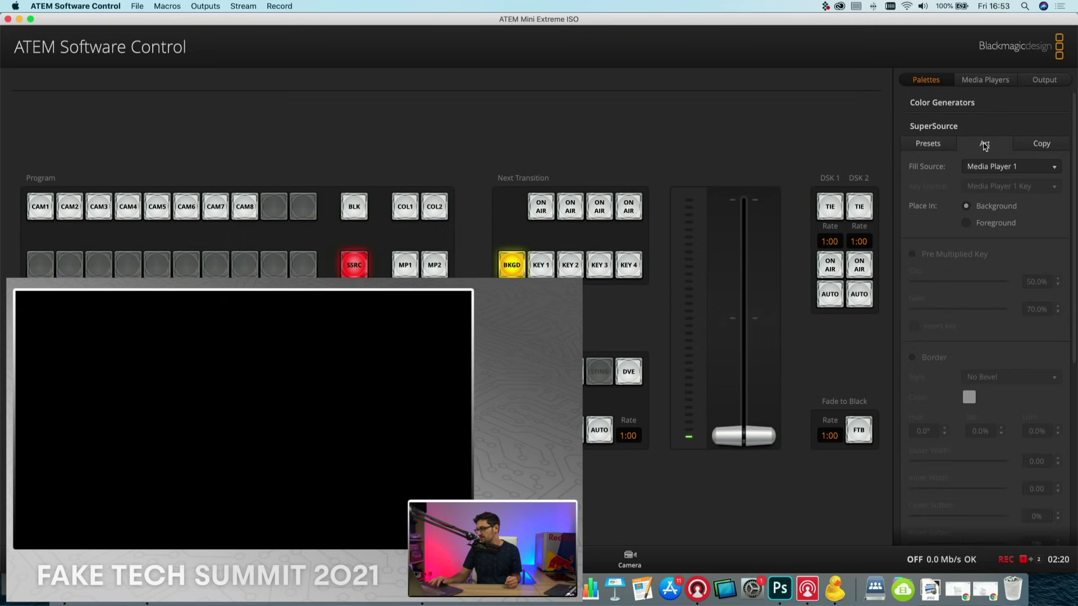
left_click(967, 223)
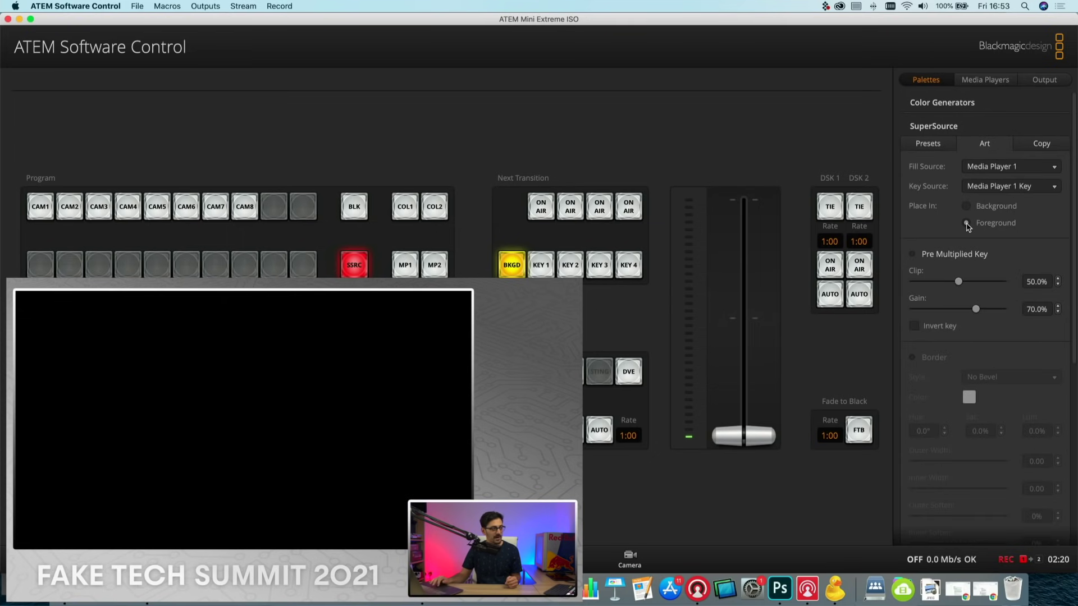
- Enable Box 2 again and move it into the large frame at X -0.98 and Y 1.30
left_click(941, 148)
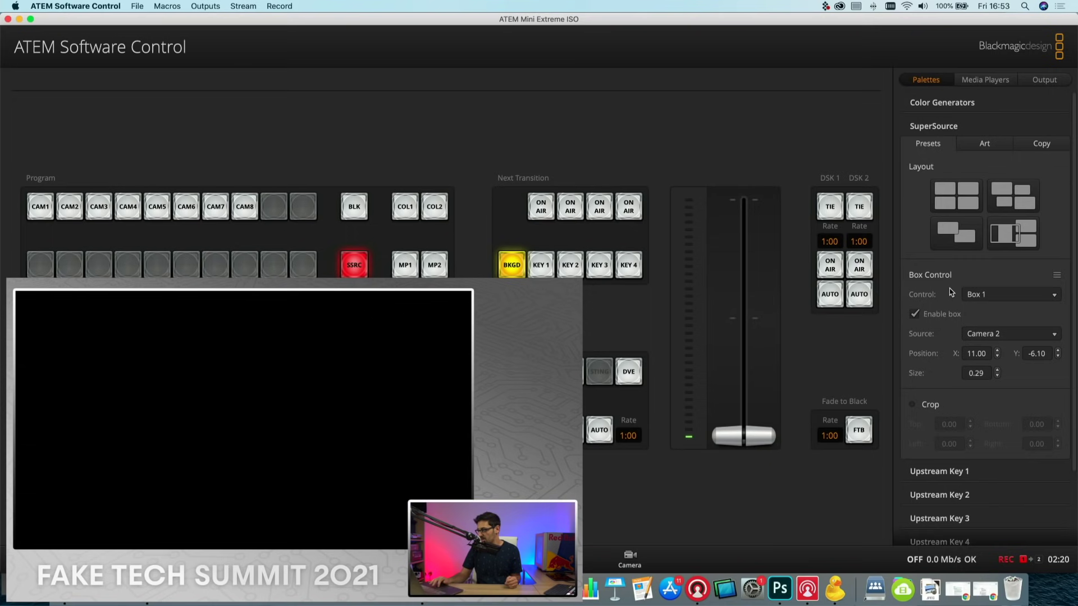
left_click(989, 298)
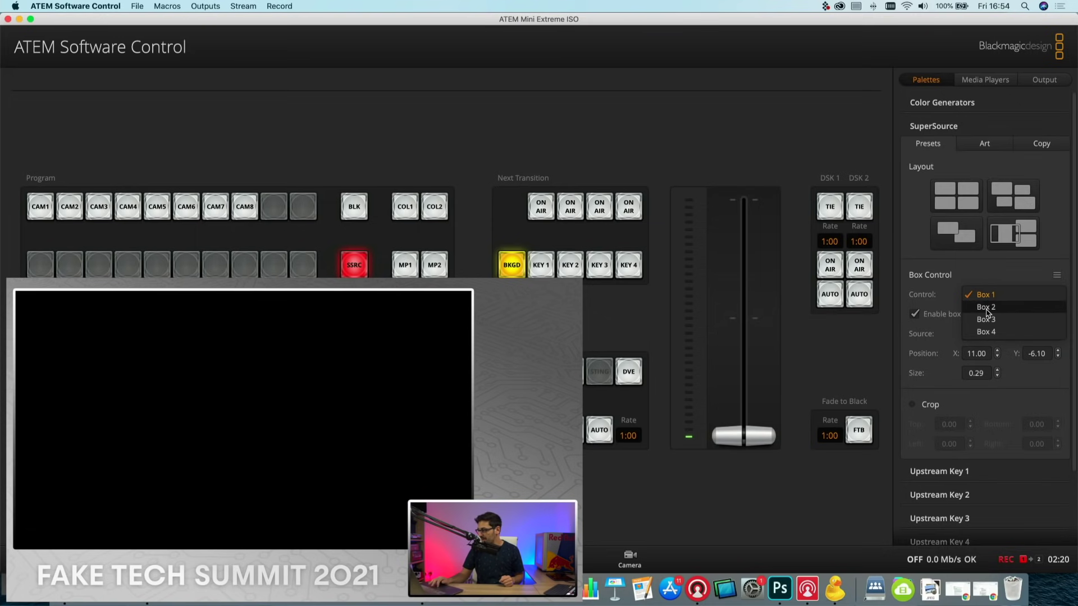
left_click(988, 308)
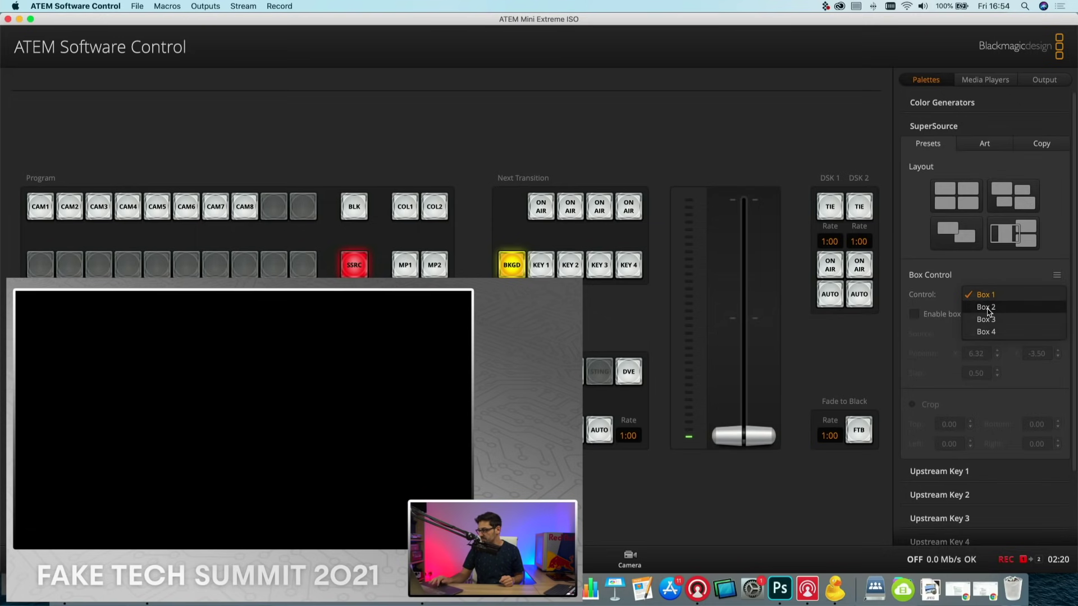
left_click(915, 315)
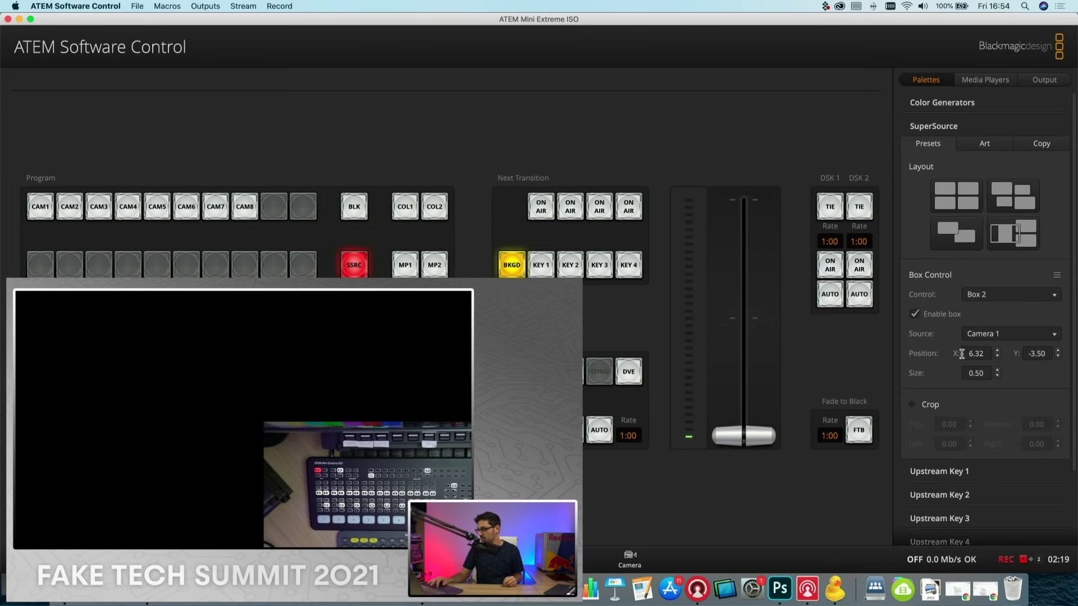
left_click_drag(958, 353, 917, 352)
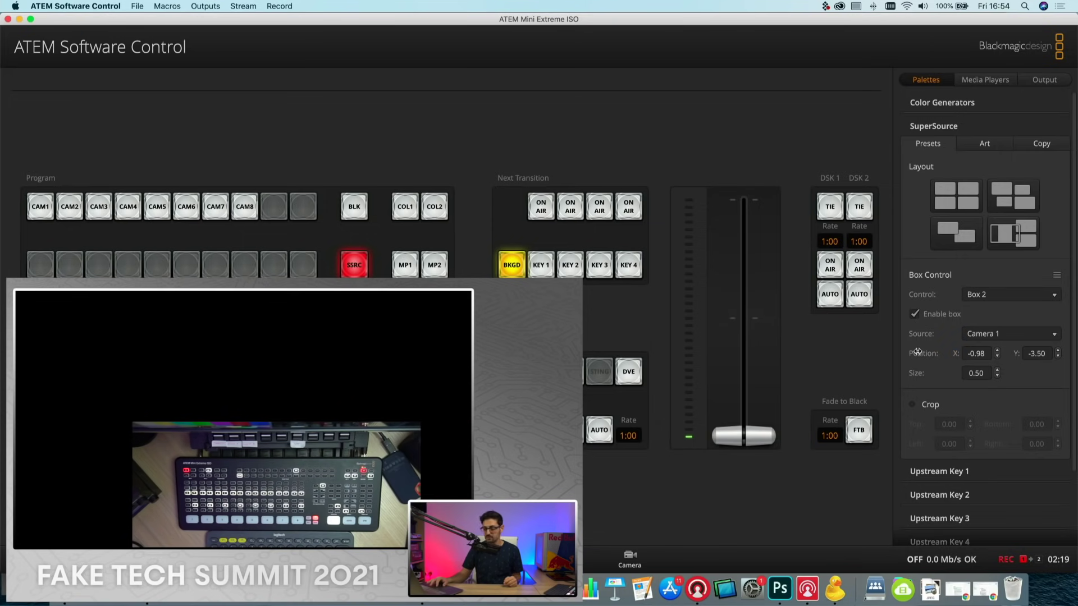
left_click_drag(1015, 355, 1041, 358)
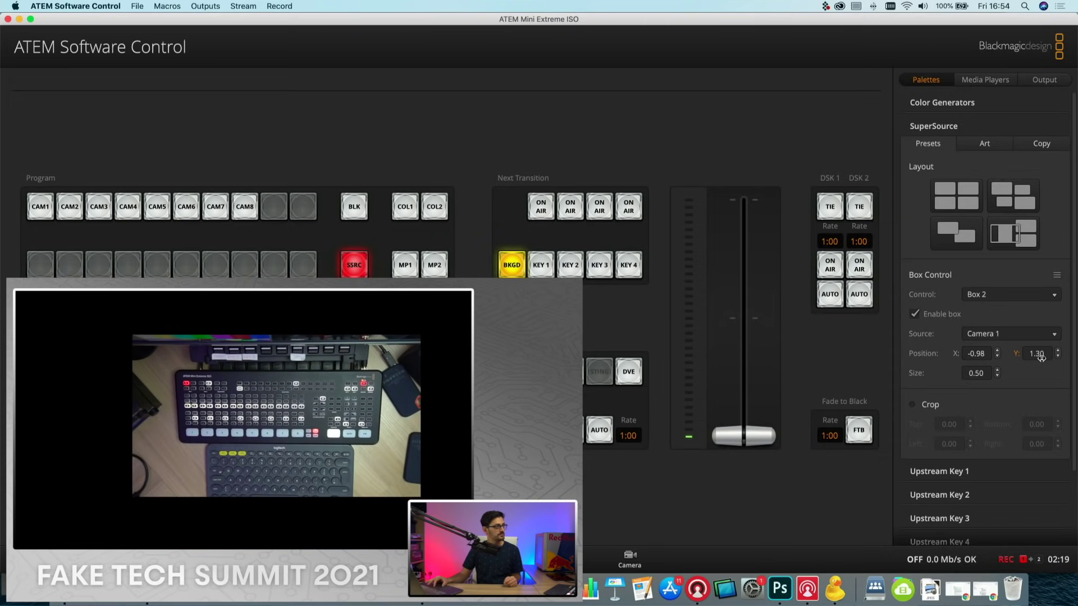
- Set the SuperSource art, with Media Player 1 as fill source, to be placed in the foreground
left_click(1010, 229)
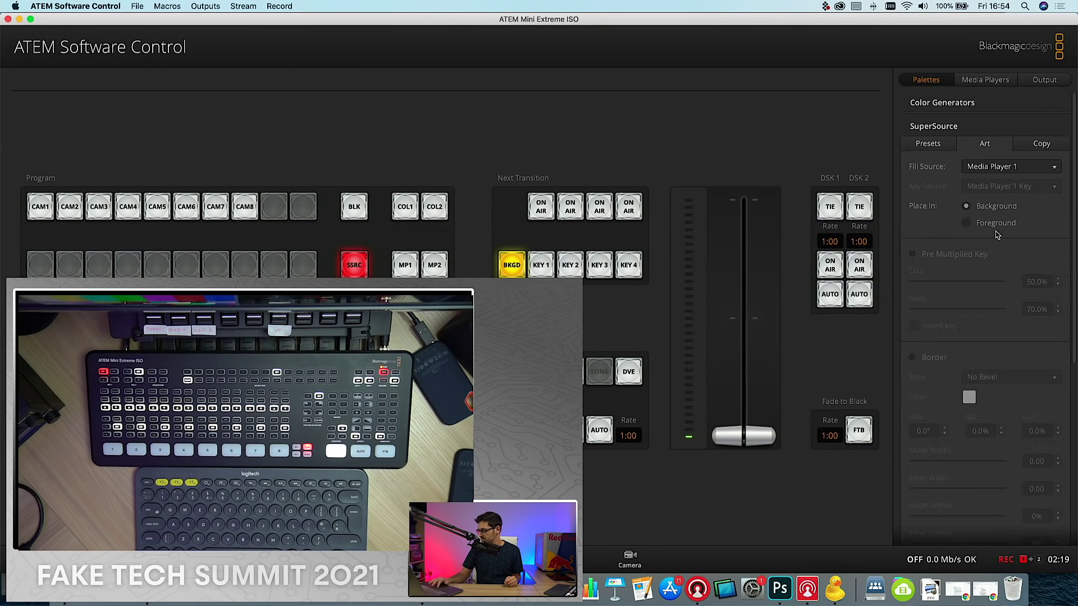
left_click(987, 145)
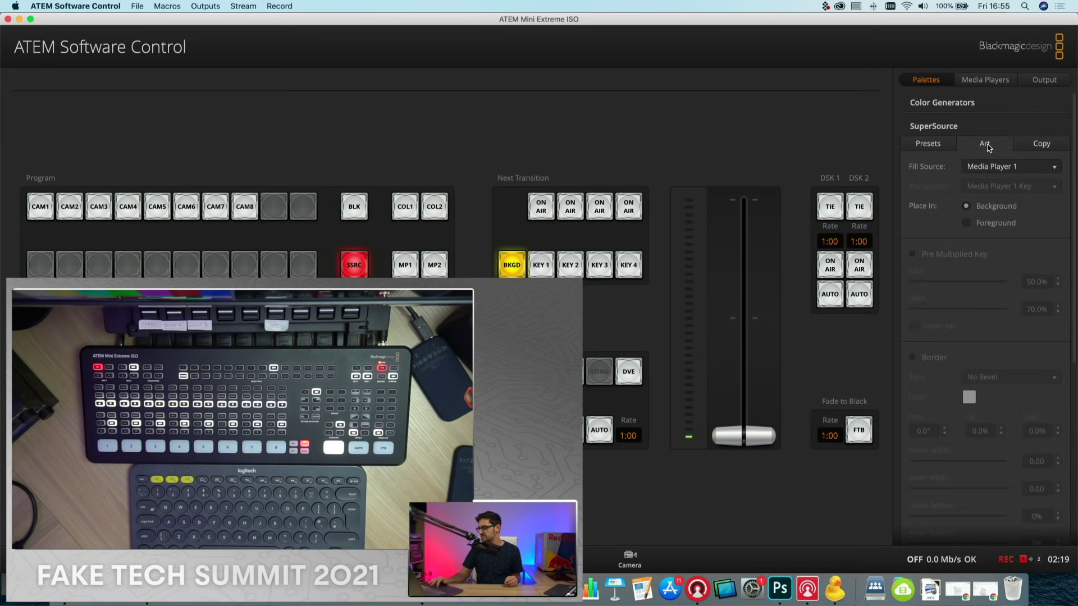
left_click(966, 224)
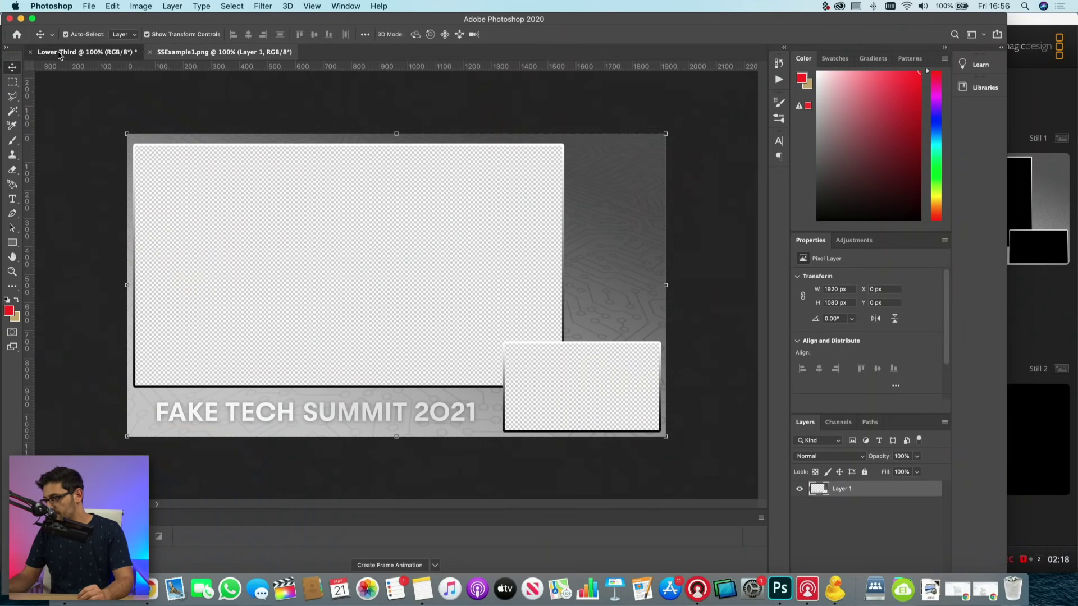
- Switch to Photoshop and bring up the Lower Third document
left_click(59, 52)
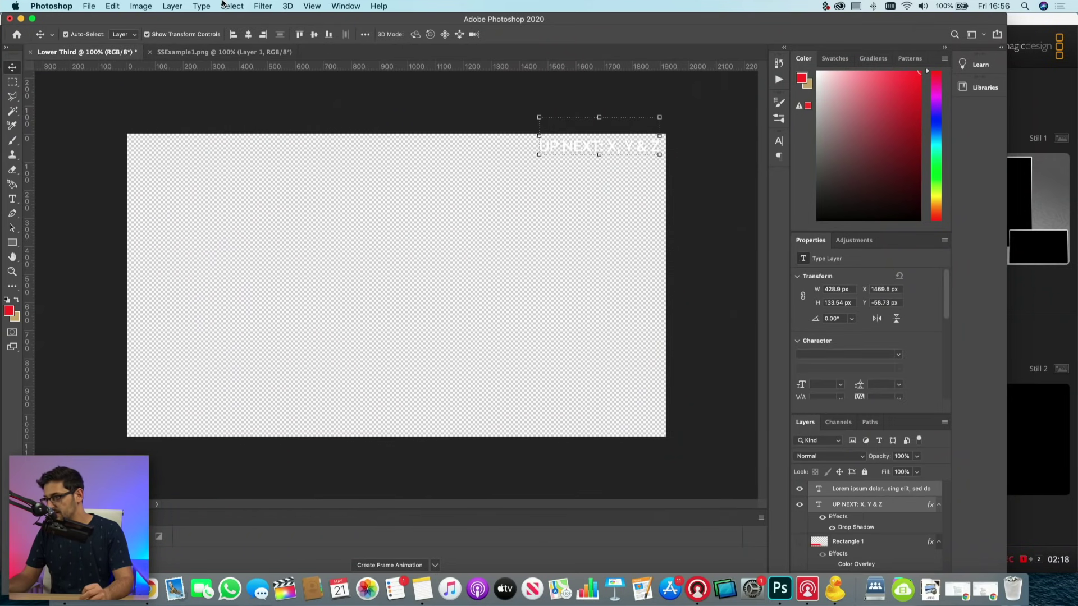
- Export the Lower Third graphic to ATEM media pool location 2 and assign it to Media Player 2
left_click(90, 6)
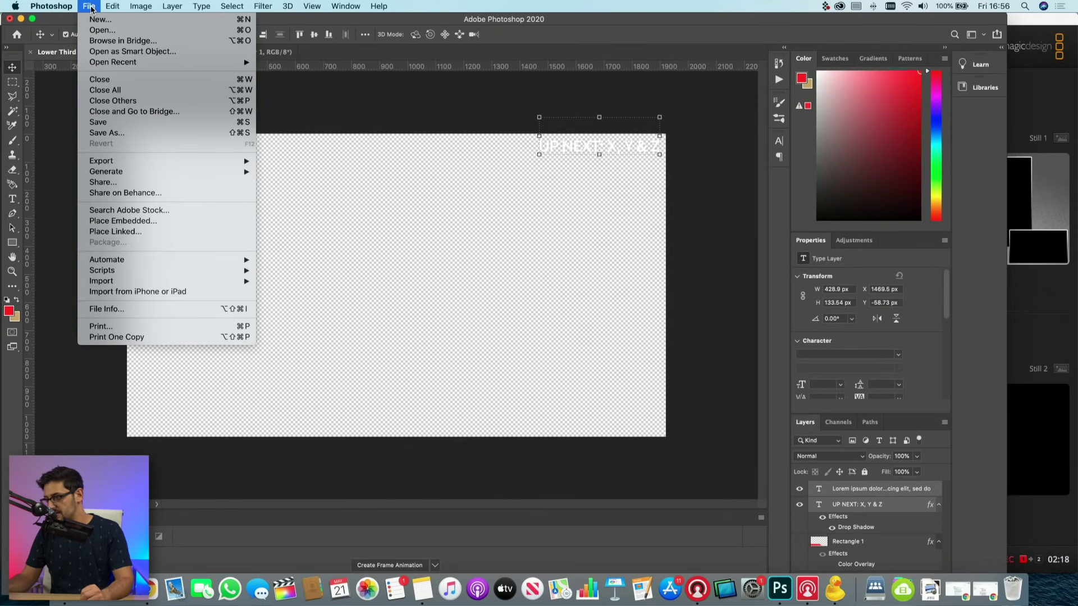
mouse_move(223, 160)
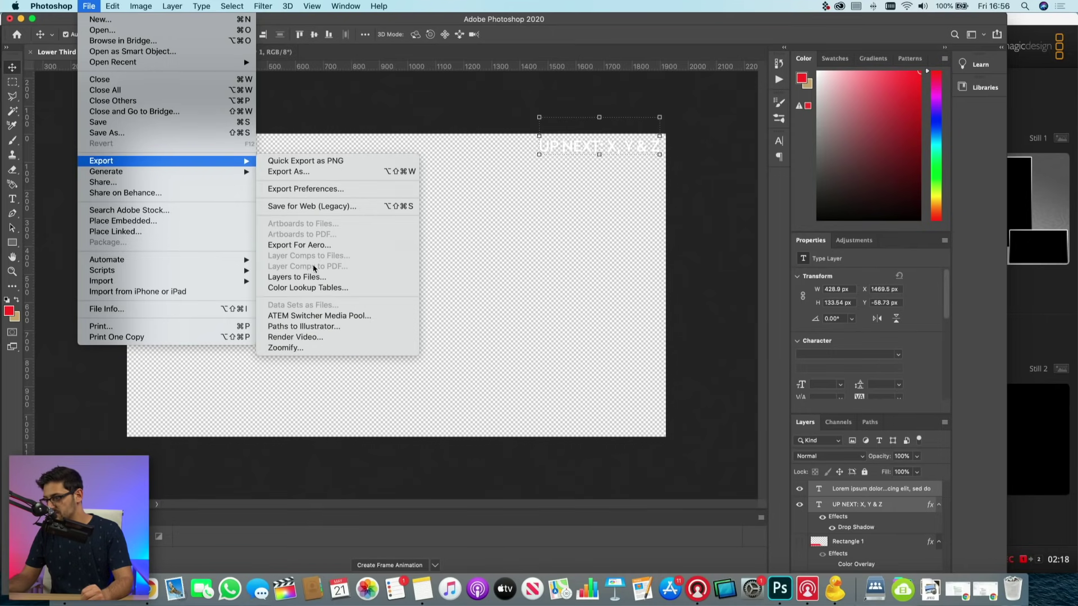
left_click(308, 317)
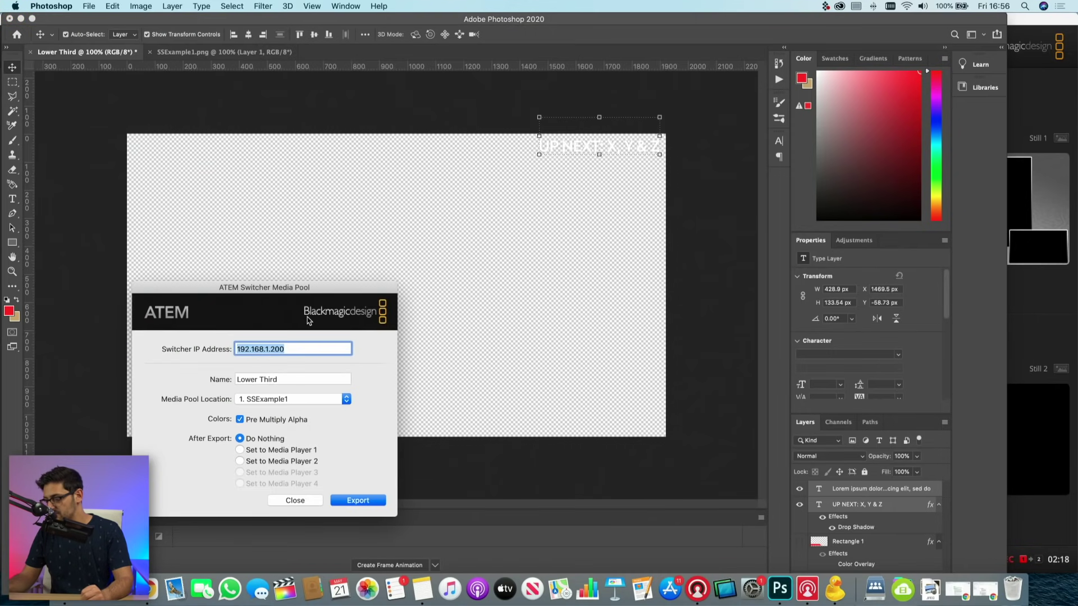
left_click(293, 397)
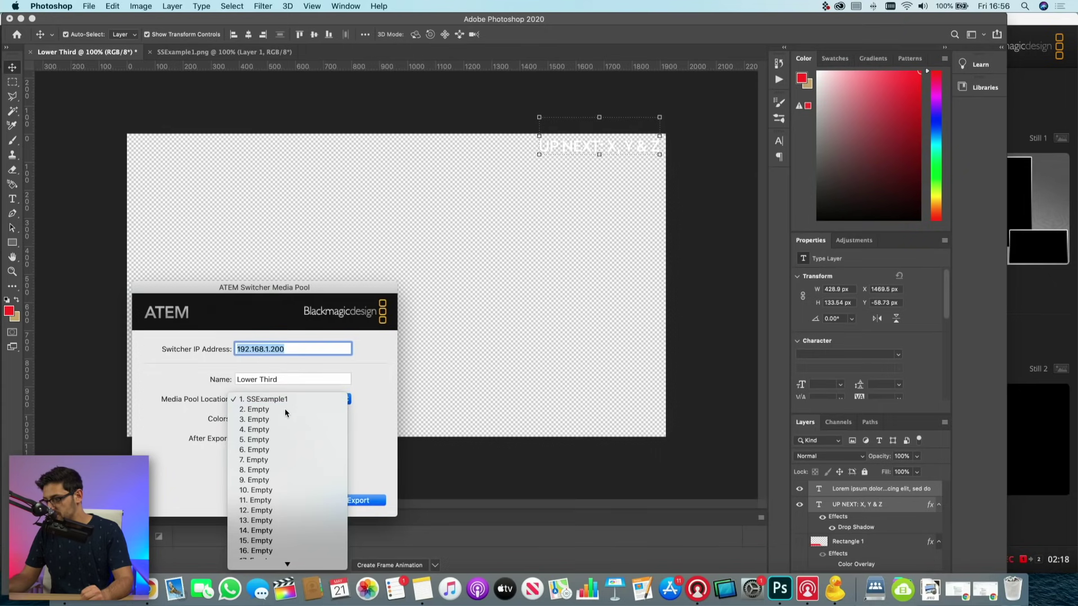
left_click(285, 409)
left_click(241, 461)
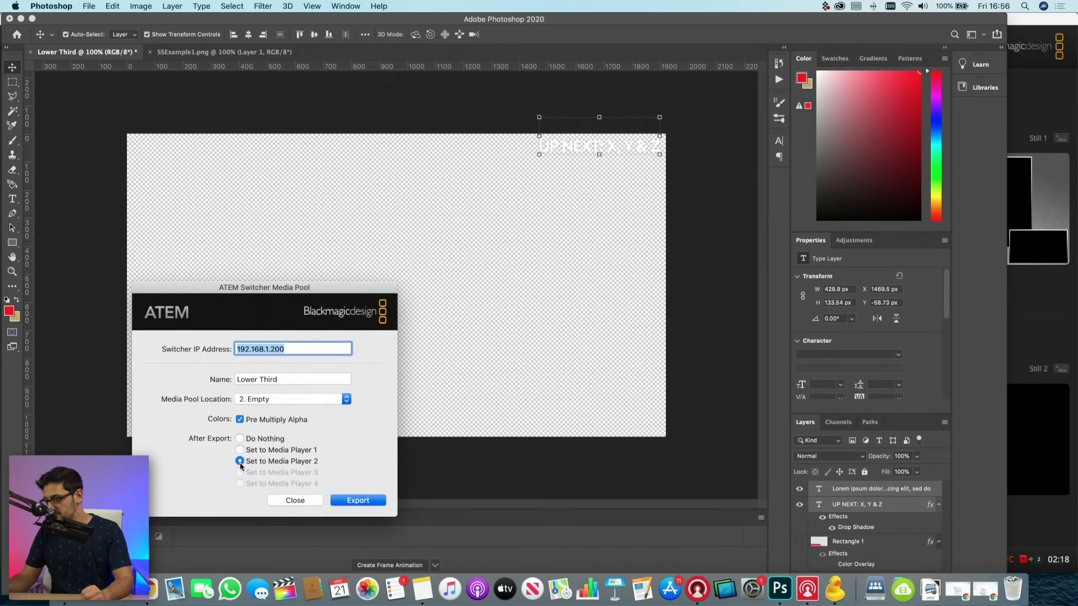
left_click(358, 501)
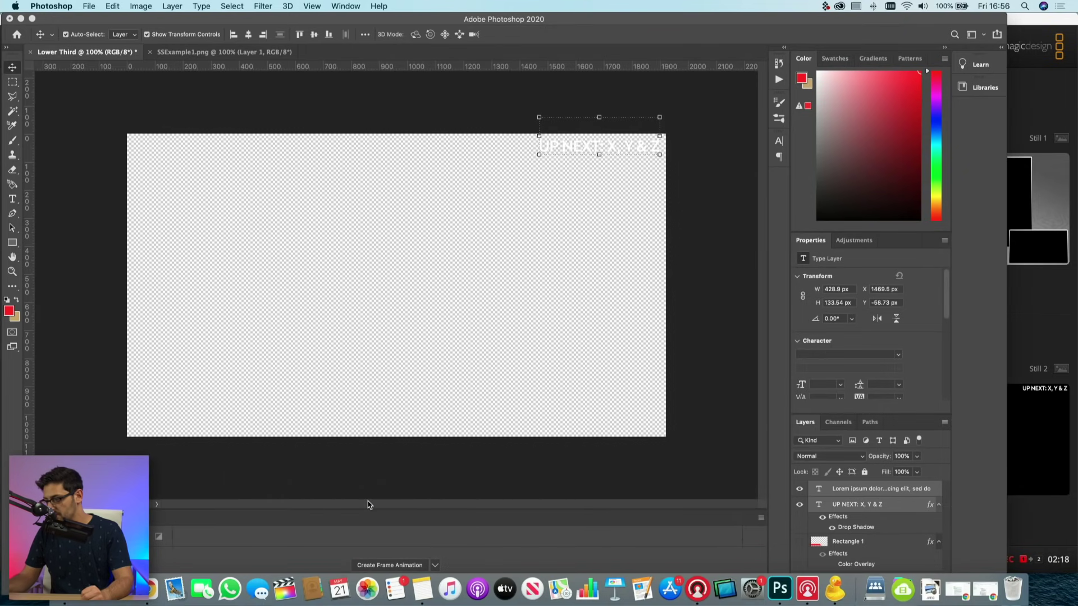
- Switch to ATEM Software Control and toggle Downstream Key 2 on air from the switcher page
left_click(697, 591)
left_click(449, 558)
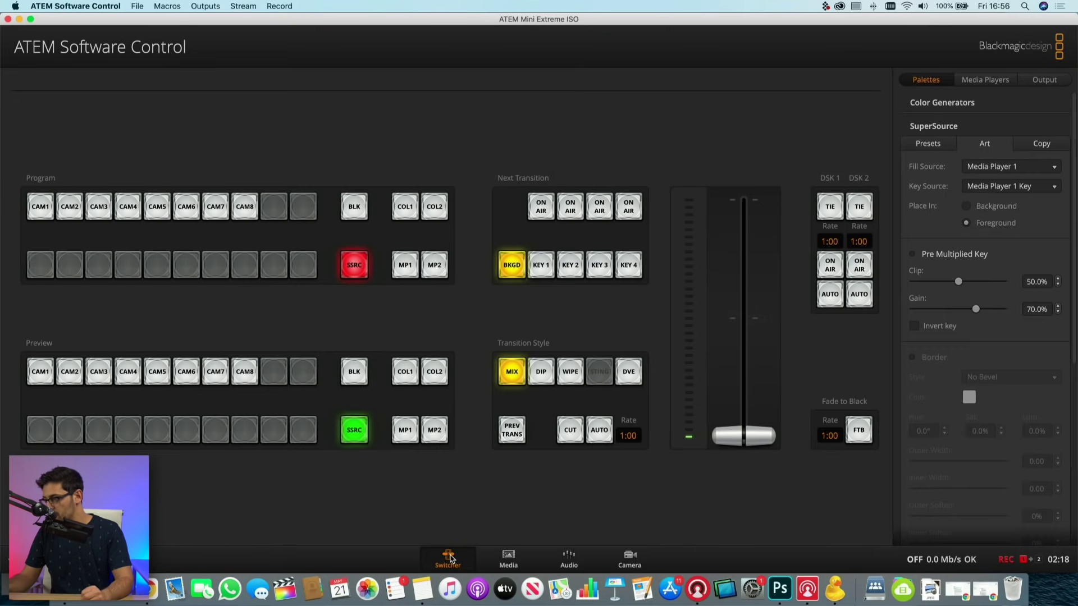
left_click(860, 265)
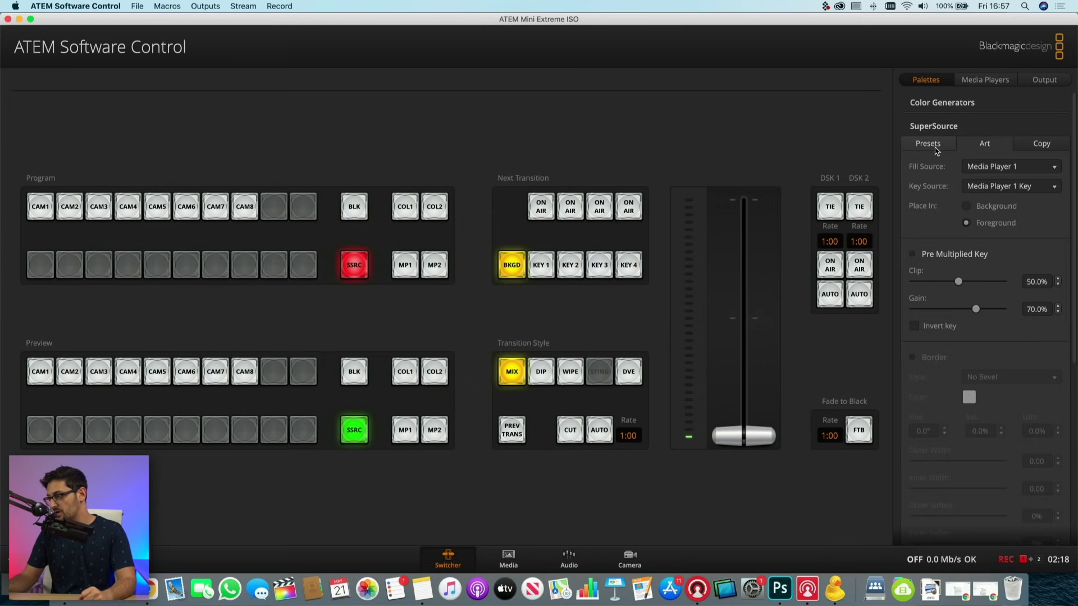
- Run the SS 4Box macro and close the macro window
left_click(167, 6)
left_click(165, 22)
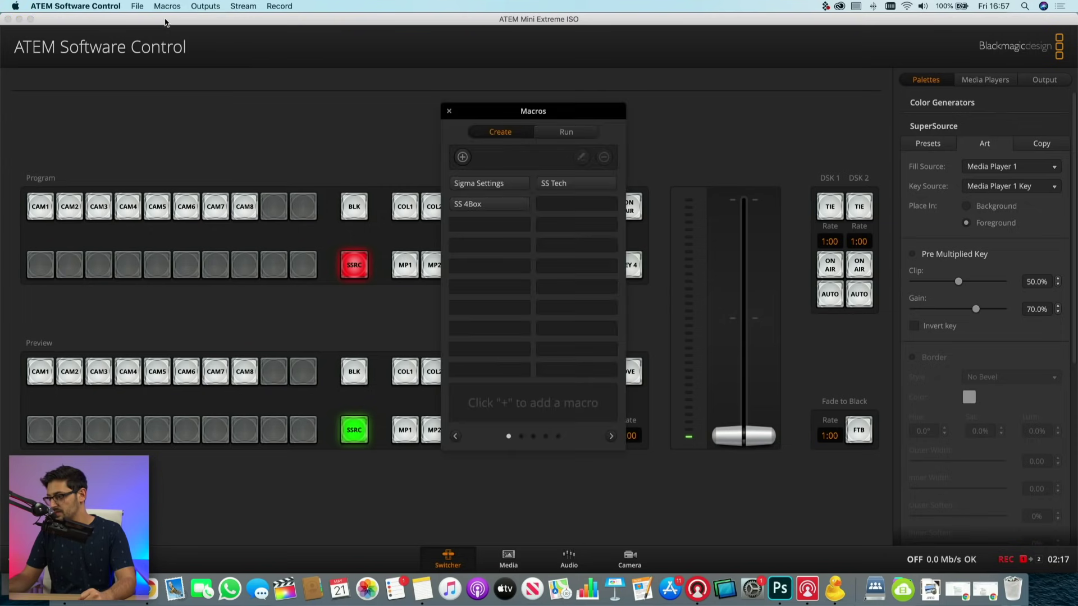
left_click(564, 135)
left_click(504, 206)
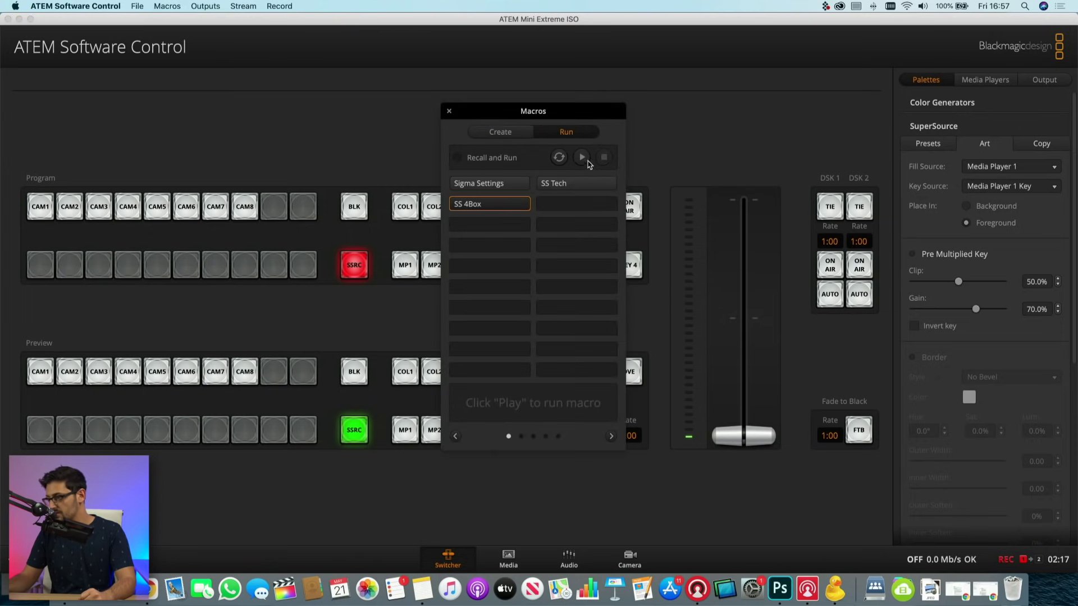
left_click(587, 161)
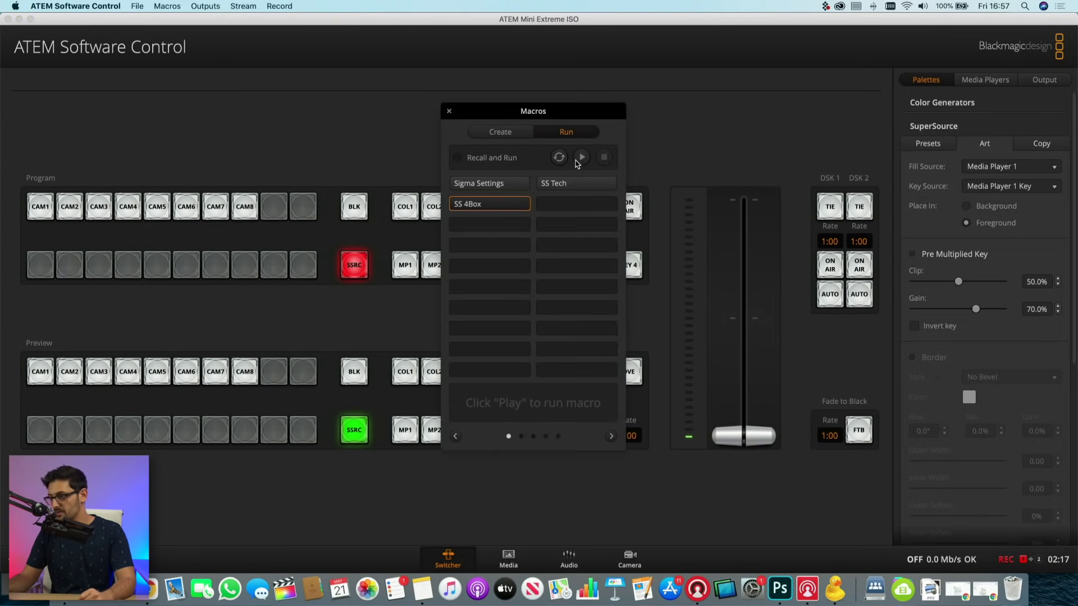
left_click(449, 112)
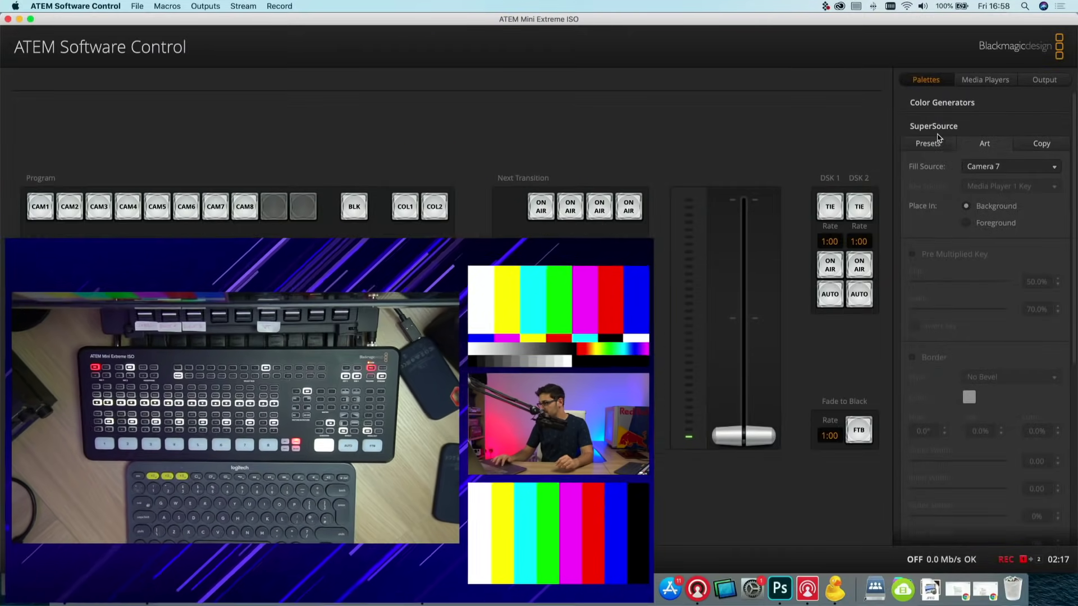
- Set the source of SuperSource Box 3 to Camera 4
left_click(928, 145)
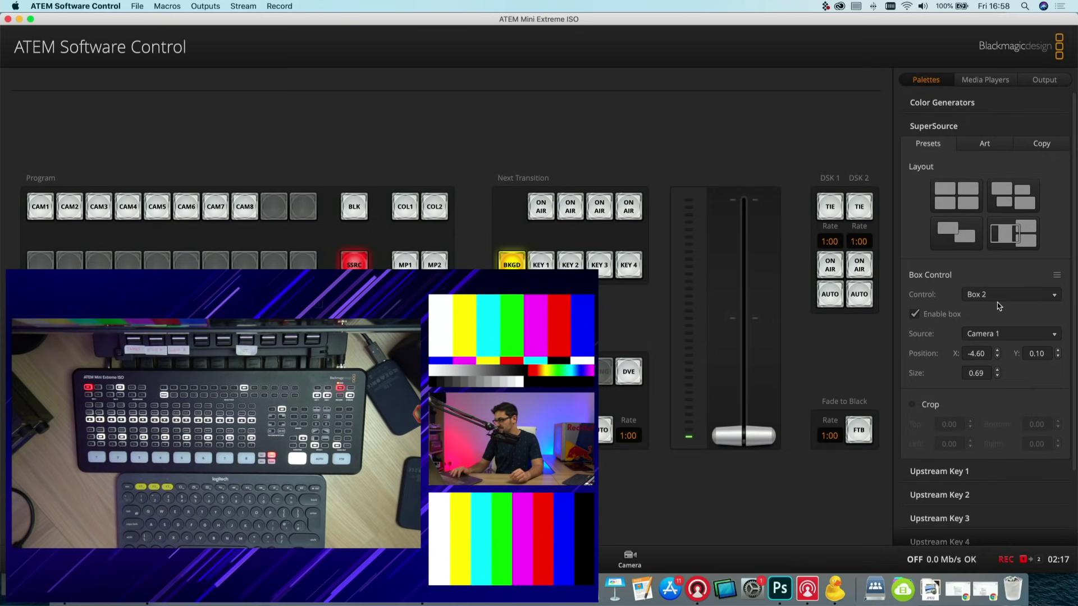
left_click(997, 298)
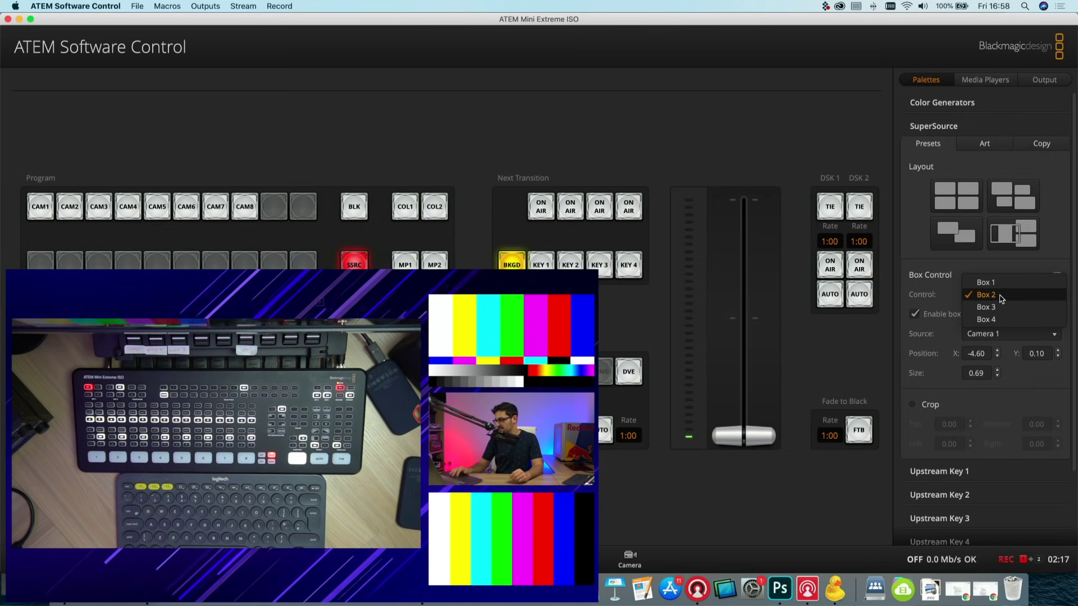
left_click(994, 318)
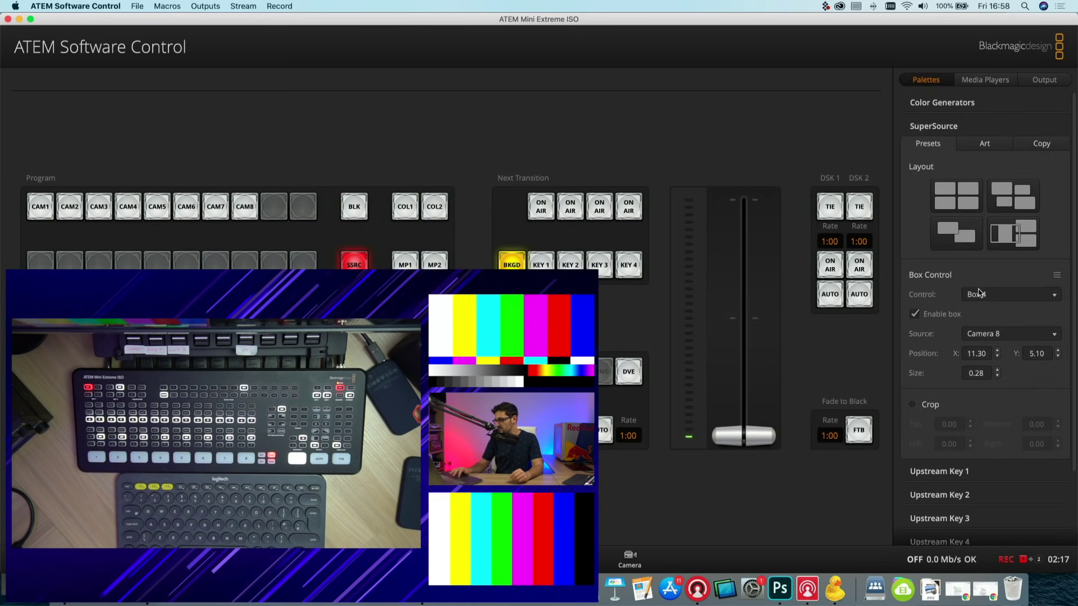
left_click(979, 292)
left_click(979, 269)
left_click(984, 335)
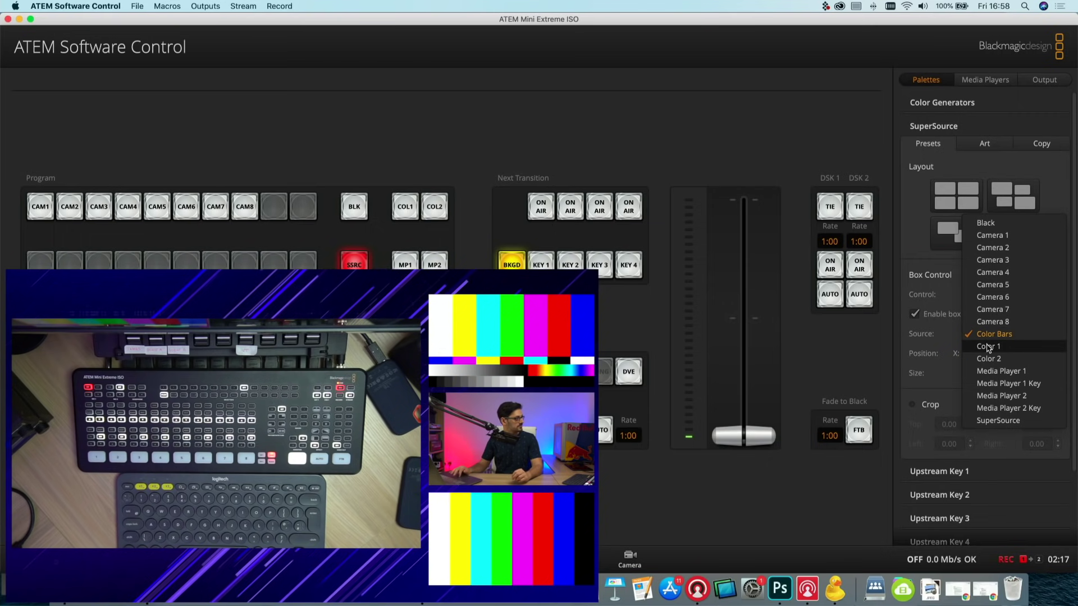
left_click(998, 275)
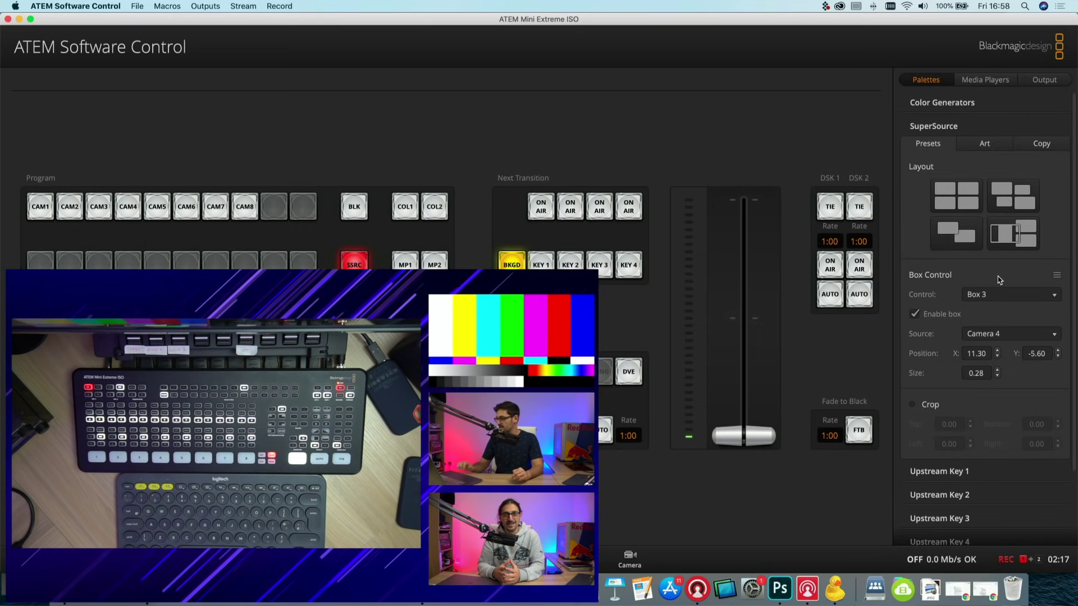
- Set the source of SuperSource Box 4 to Camera 3
left_click(988, 333)
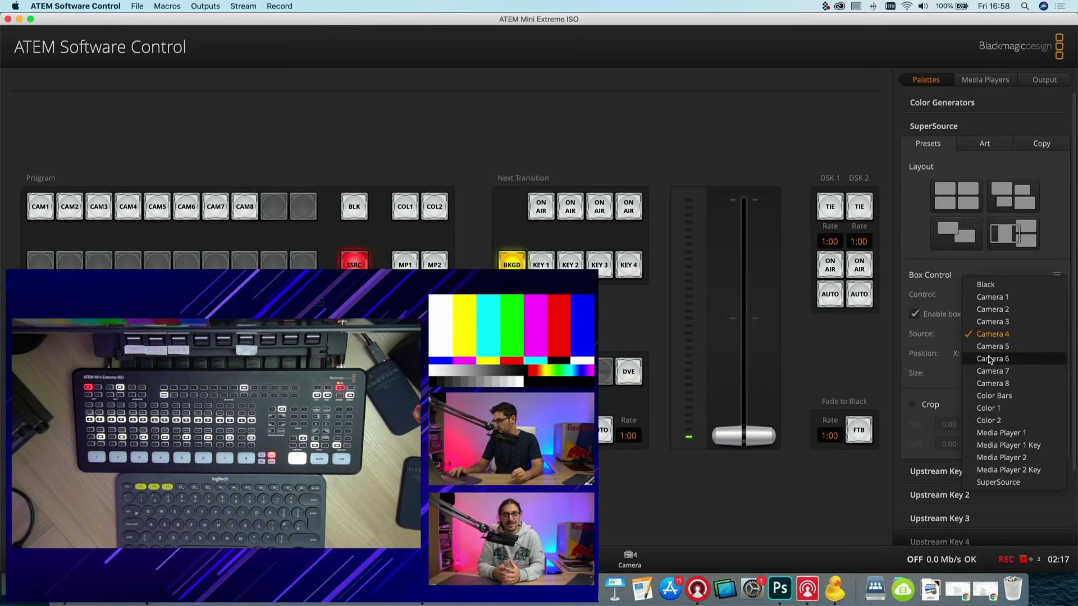
left_click(982, 294)
left_click(982, 294)
left_click(987, 307)
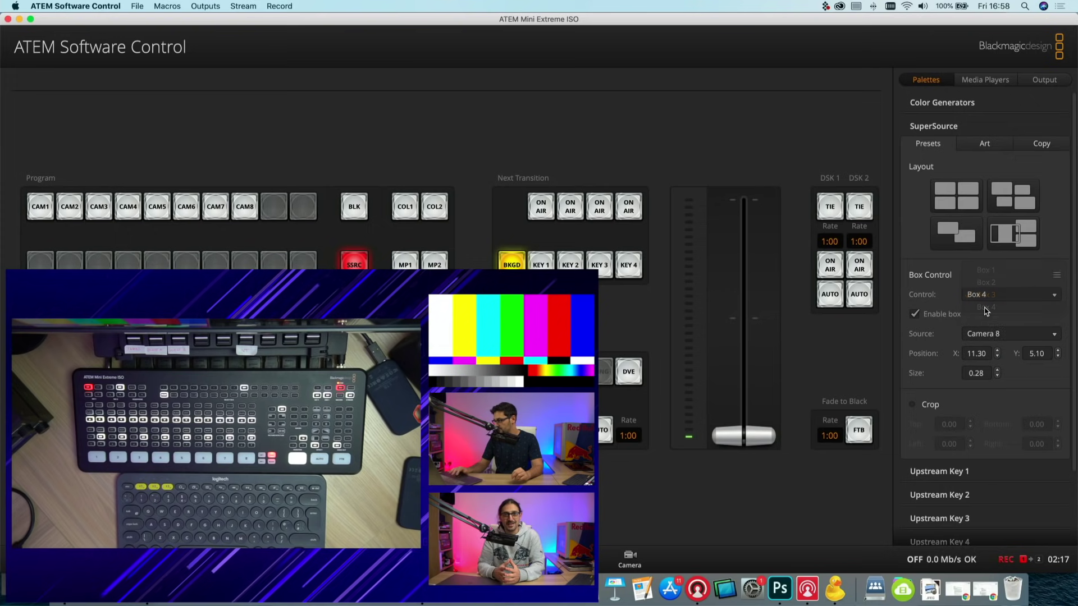
left_click(993, 334)
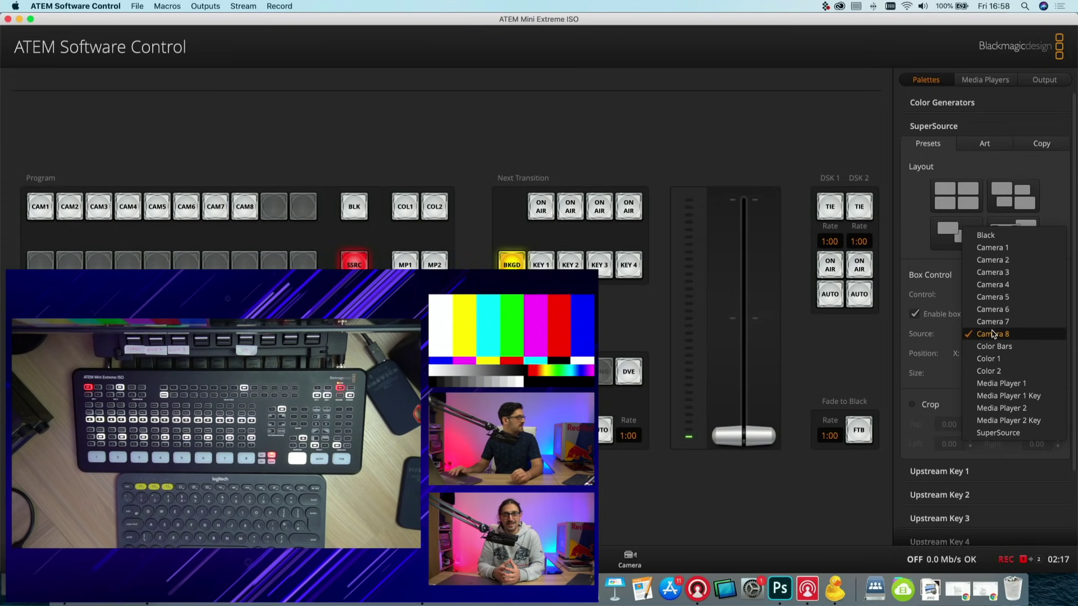
left_click(1002, 273)
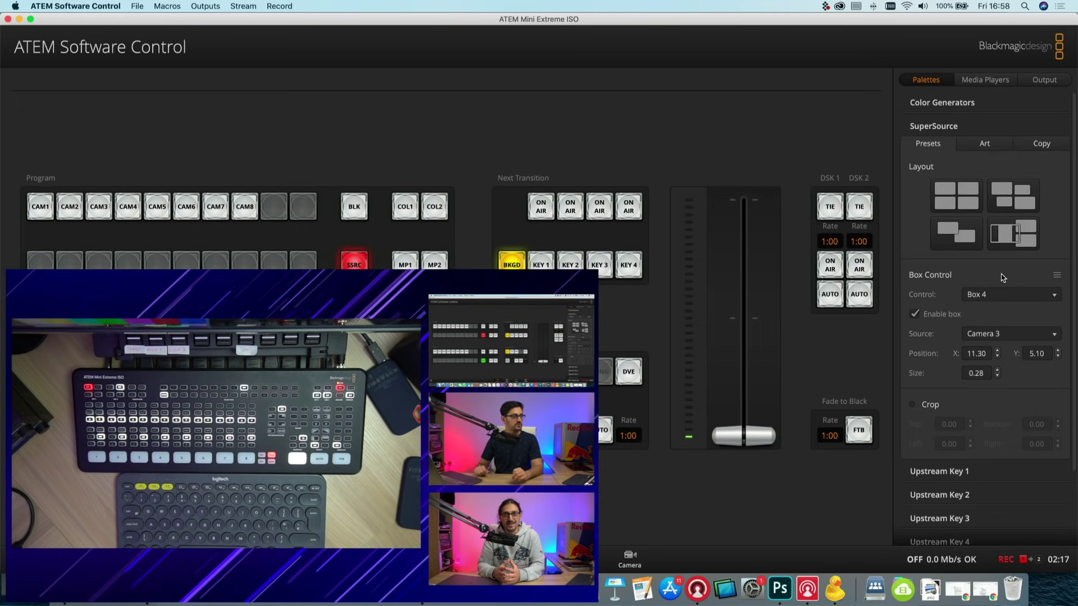
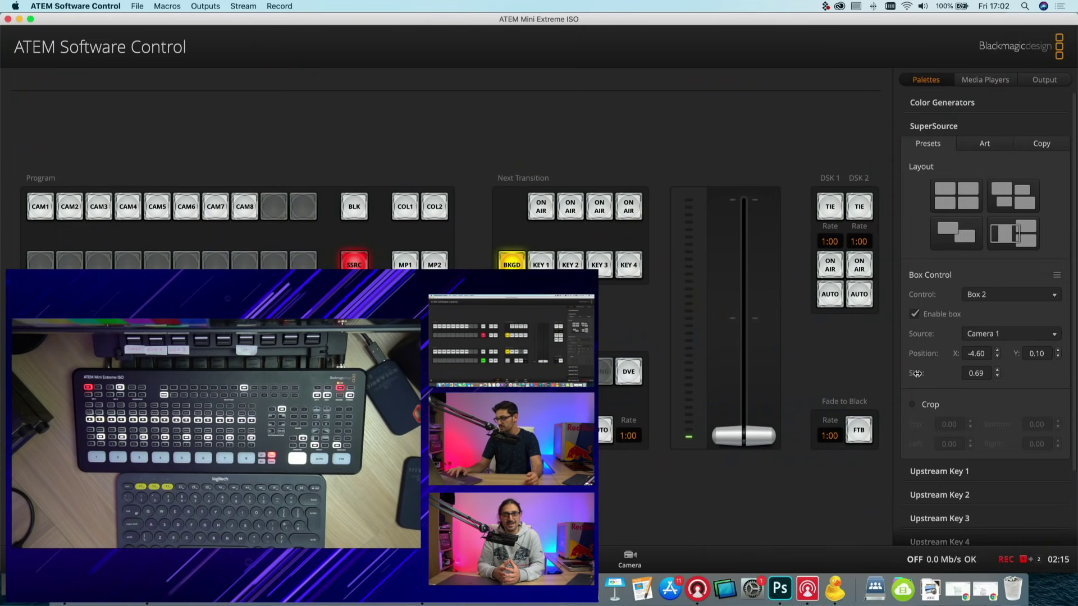
- Shrink SuperSource Box 2 to size 0.30 and move it beside Box 4, at X 1.40 and about Y 5.1
left_click_drag(916, 373, 699, 373)
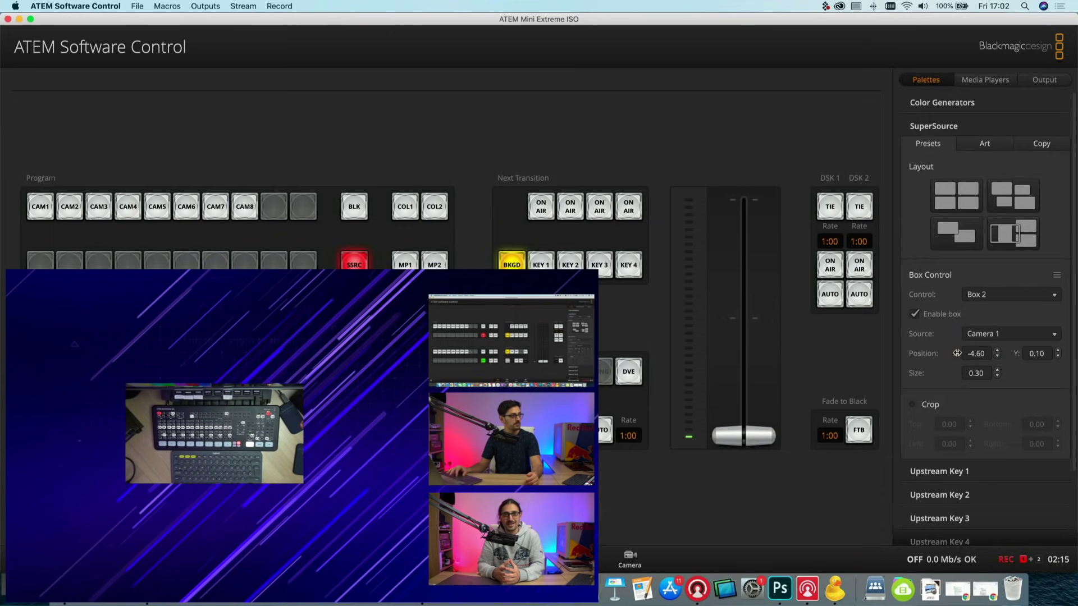
left_click_drag(957, 353, 1009, 354)
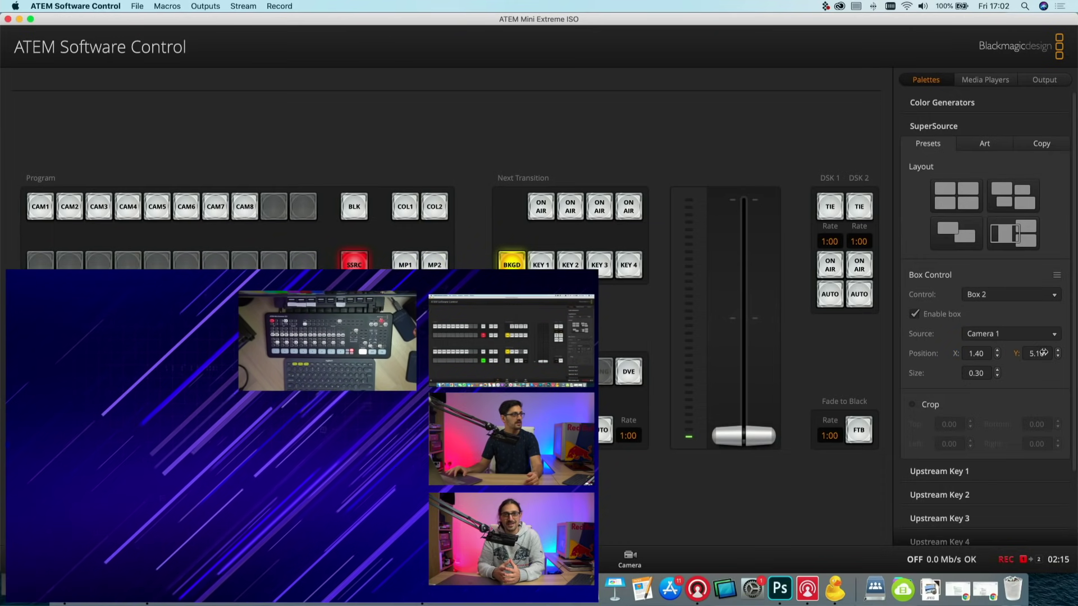
- Put Upstream Key 1 on air as a DVE key and turn off its border
left_click(940, 128)
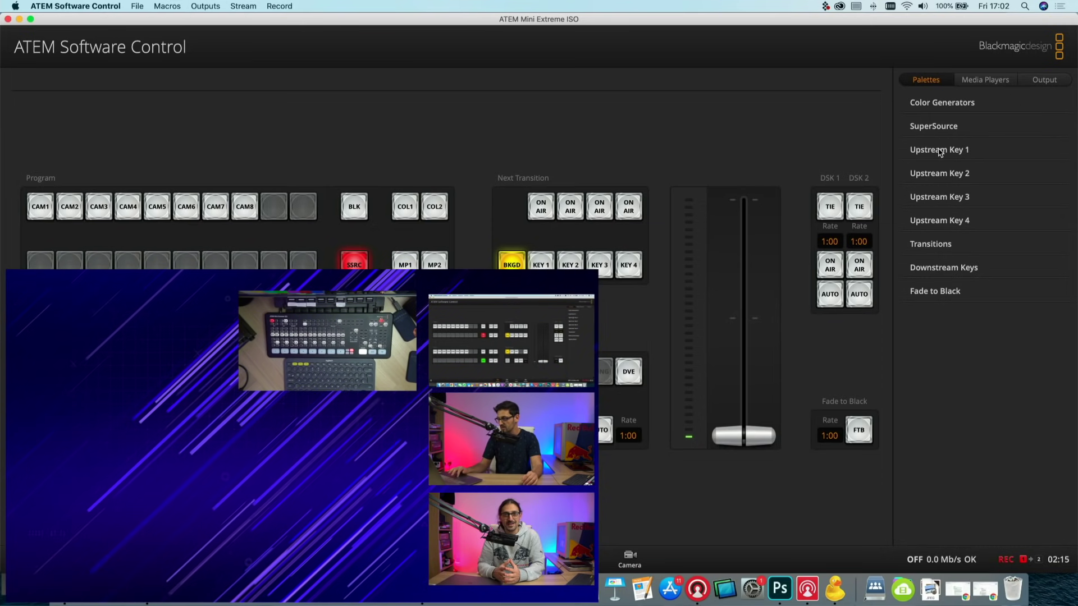
left_click(943, 150)
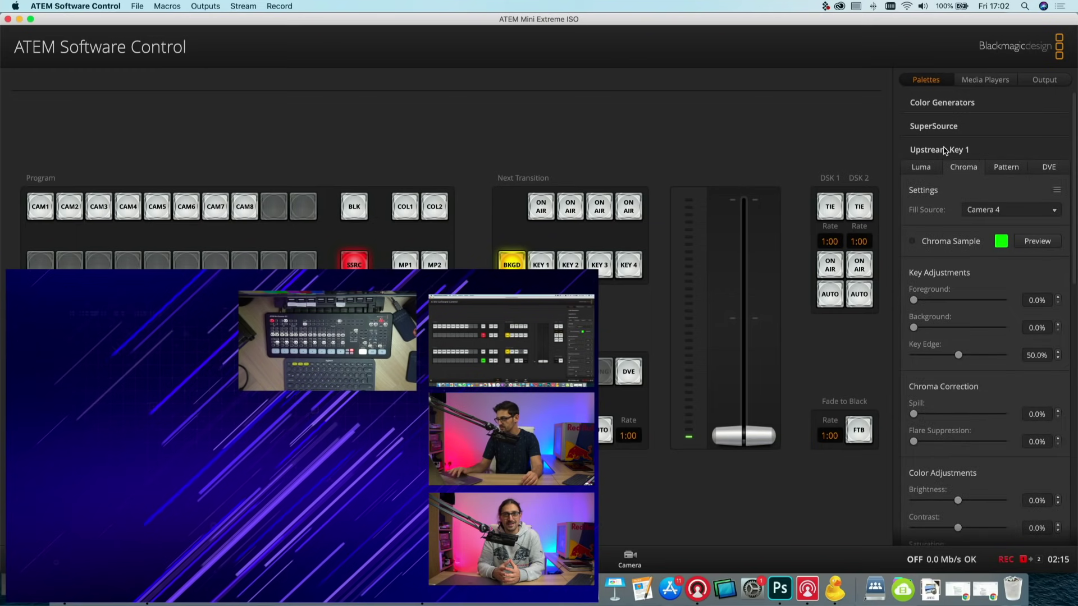
left_click(1049, 167)
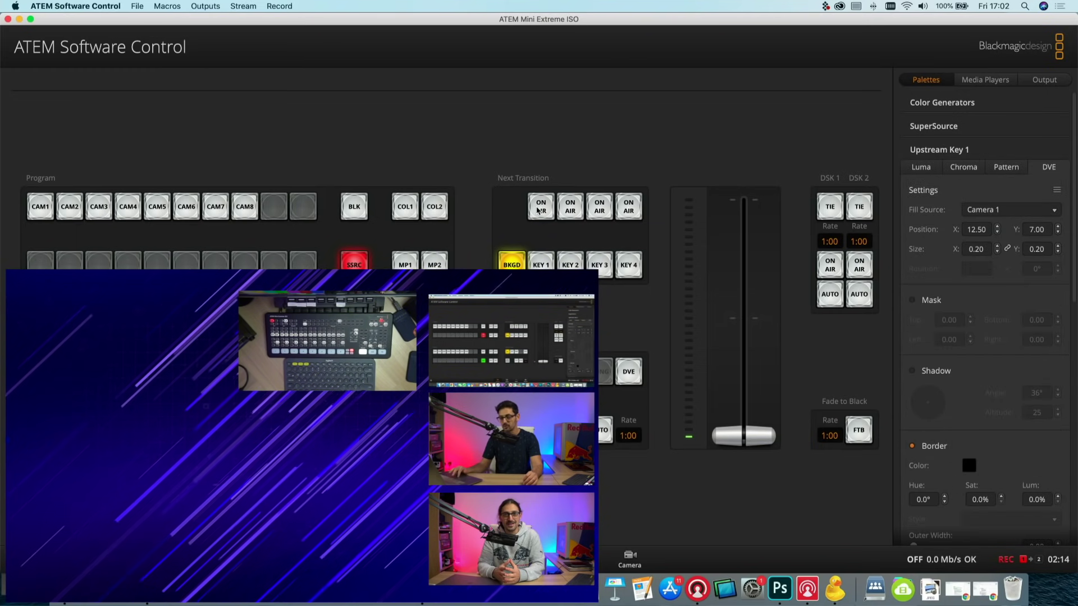
left_click(538, 211)
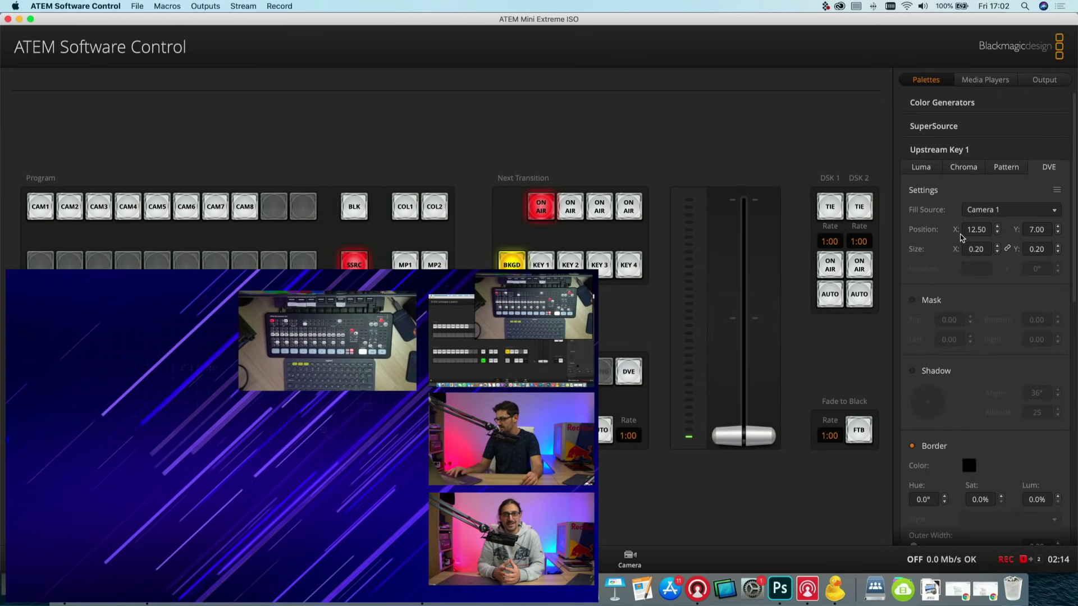
left_click(912, 448)
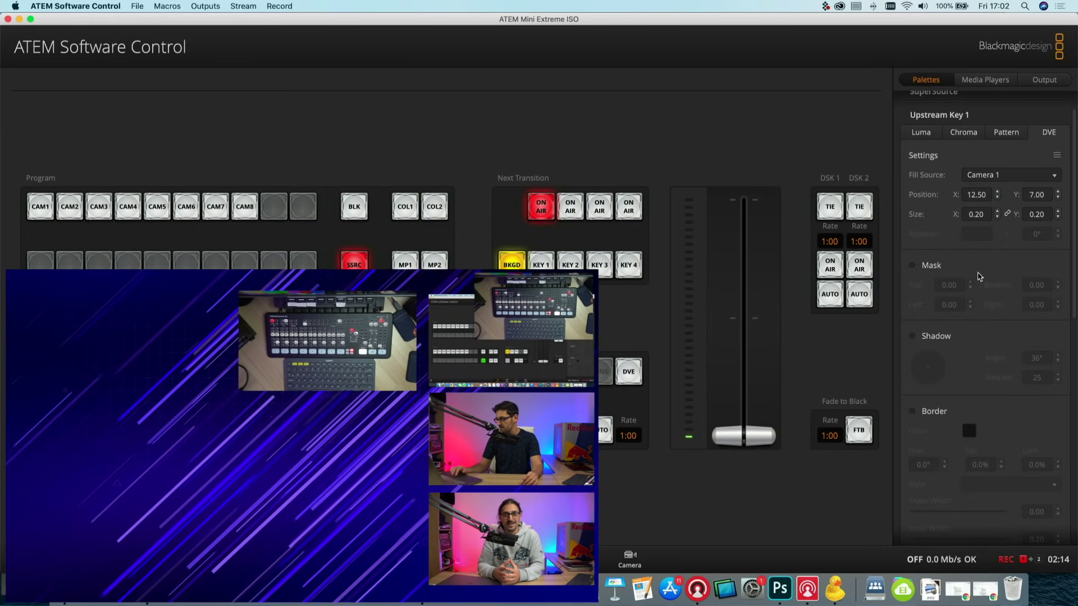
- Place the Upstream Key 1 DVE below Box 2 at X 1.40, Y -0.60, size 0.30, with Camera 5 as fill source
left_click_drag(952, 231, 909, 233)
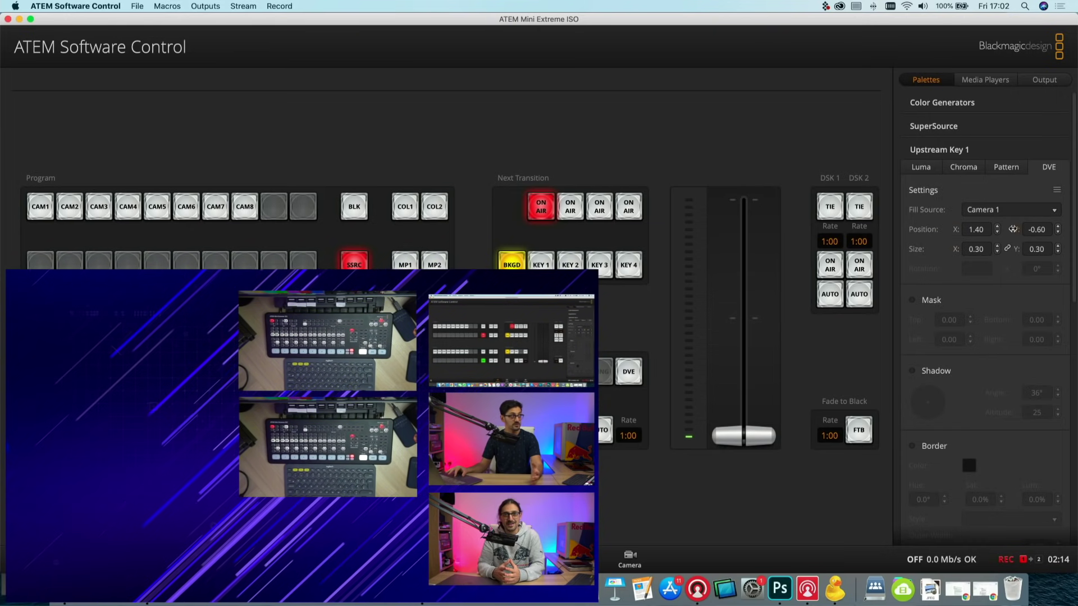
left_click(1007, 209)
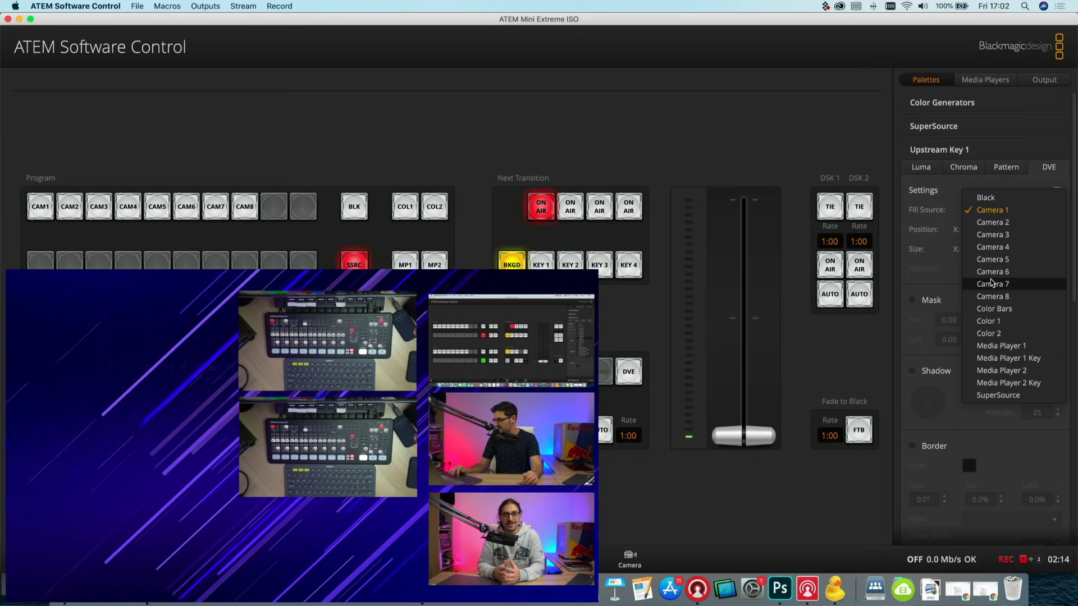
left_click(1005, 260)
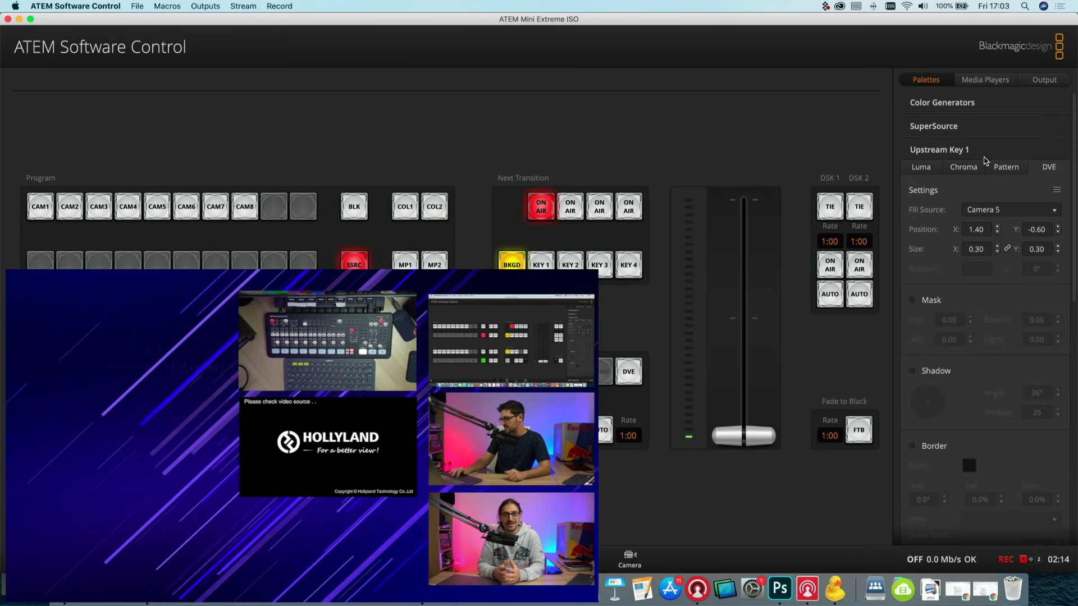
- Set up Upstream Key 2 as a DVE key with Color Bars as its fill source
left_click(963, 149)
left_click(960, 173)
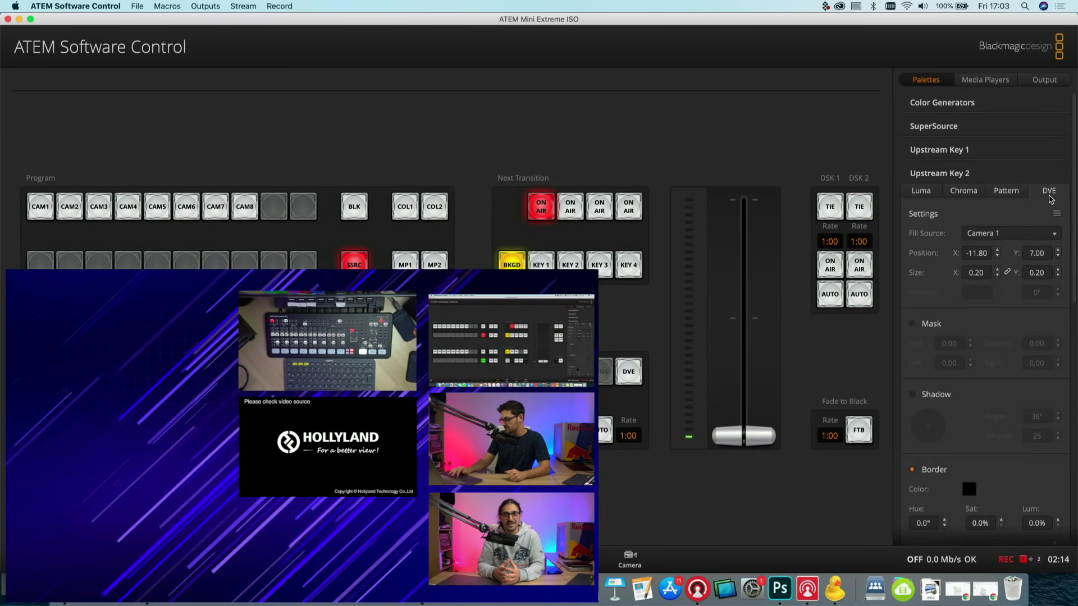
left_click(995, 233)
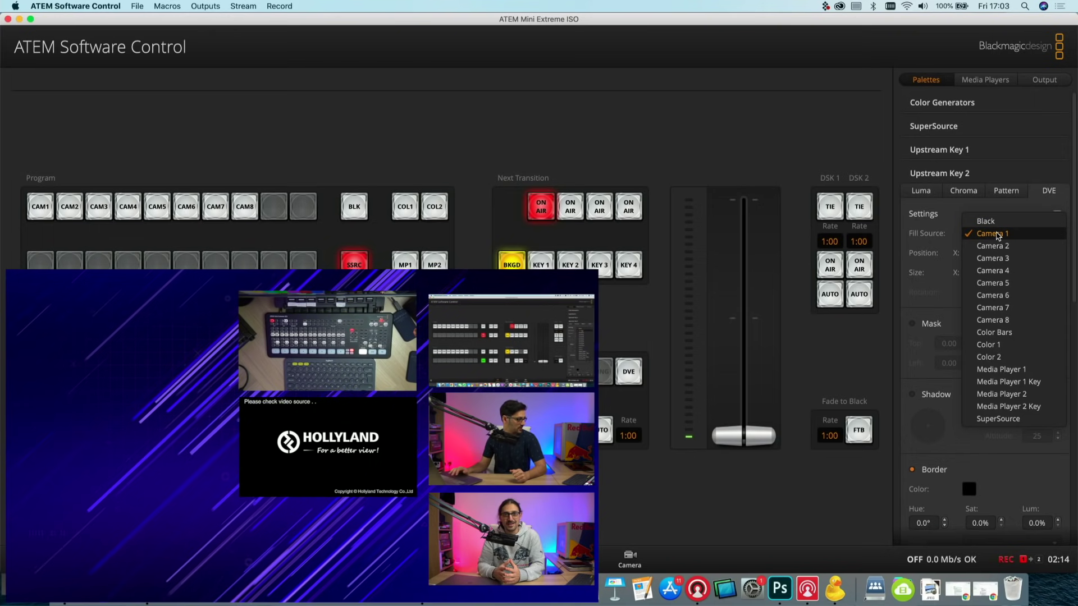
left_click(994, 332)
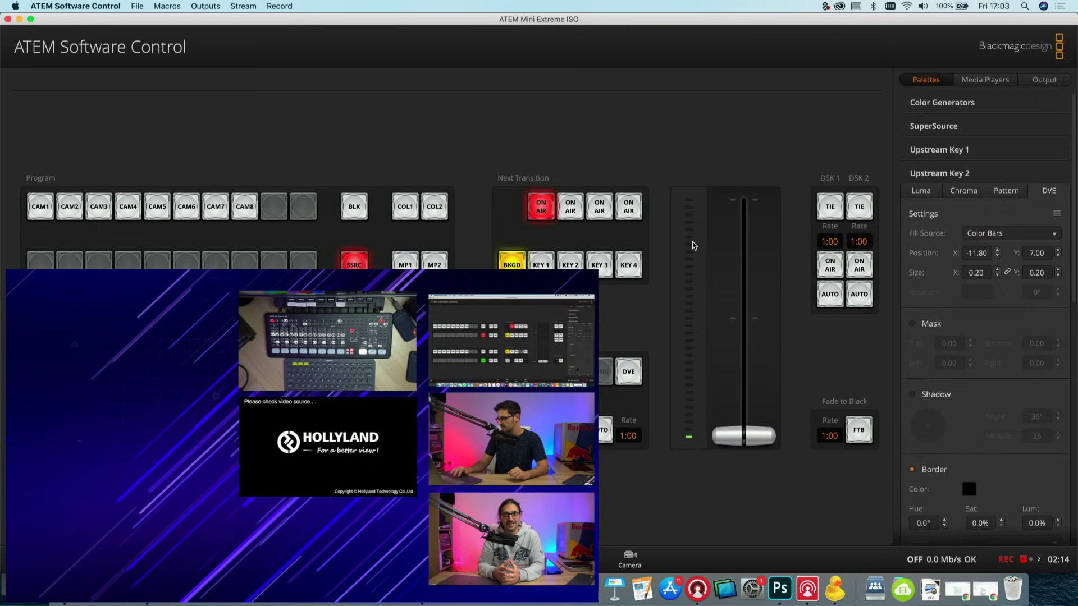
- Put the Upstream Key 2 DVE on air, turn off its border and adjust its size
left_click(570, 206)
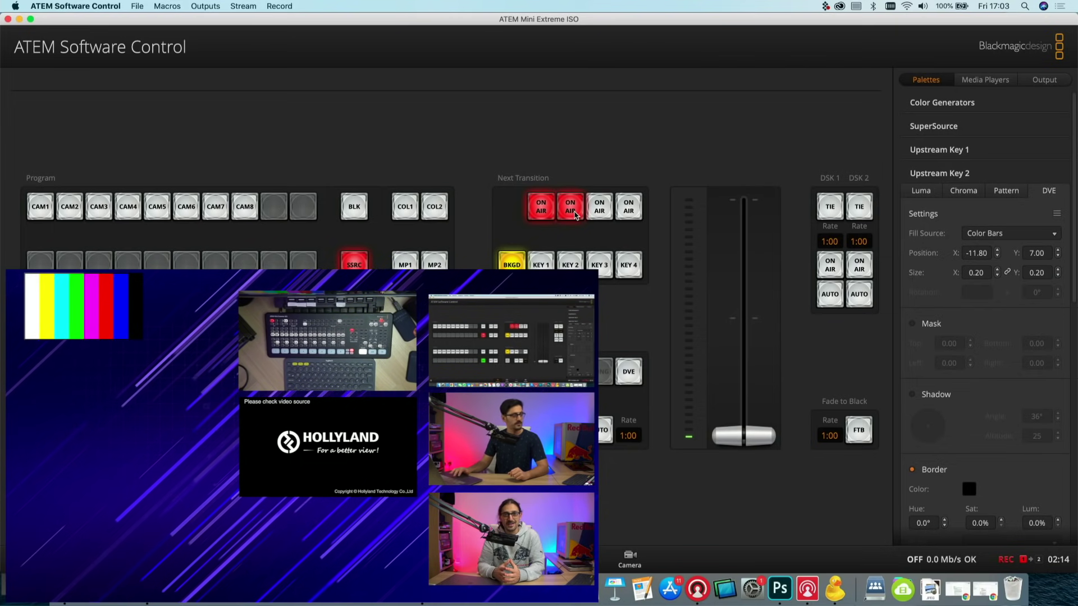
left_click(912, 470)
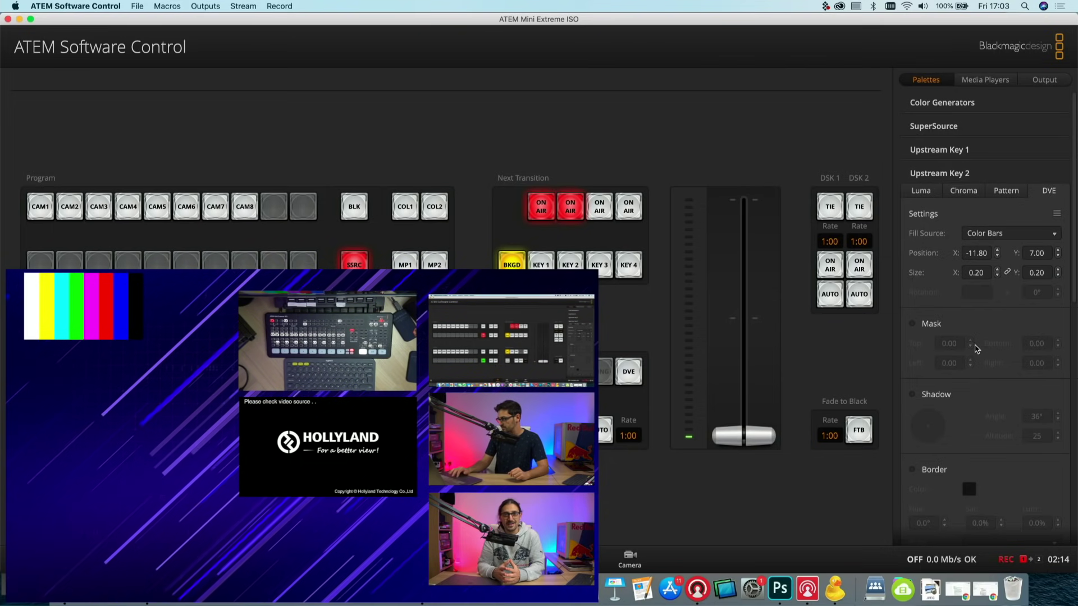
left_click_drag(956, 272, 972, 246)
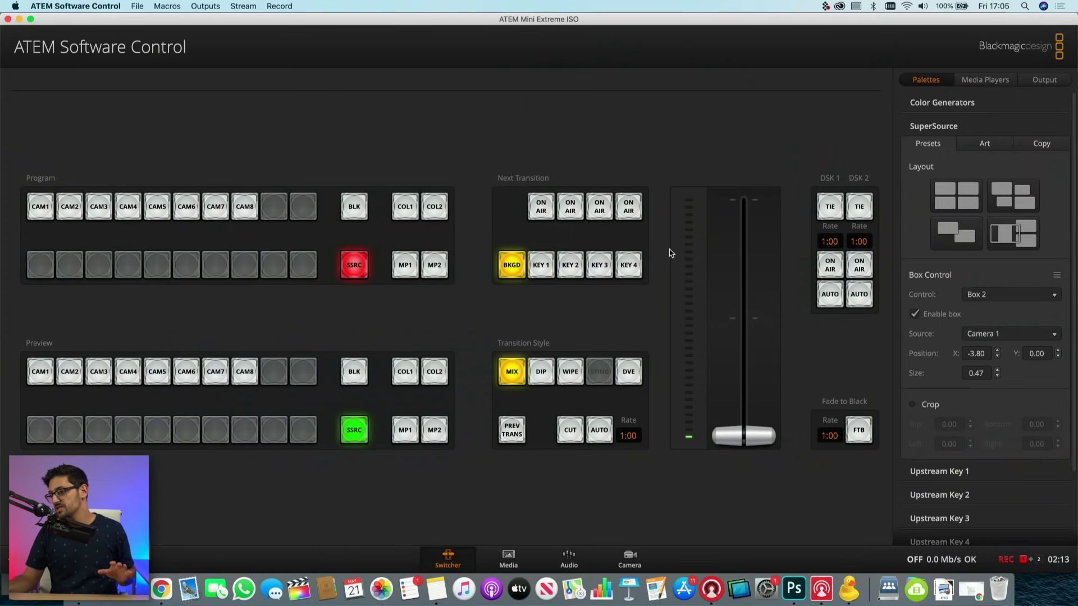
- Save only the SuperSource settings to a file named 4BoxSmall in the SS folder
left_click(138, 6)
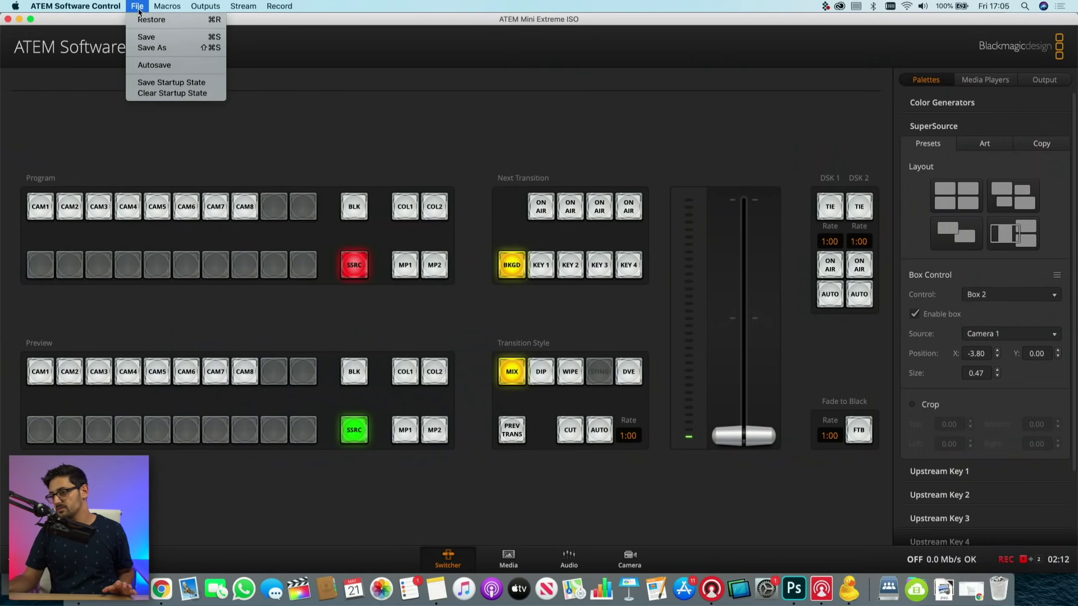
left_click(153, 48)
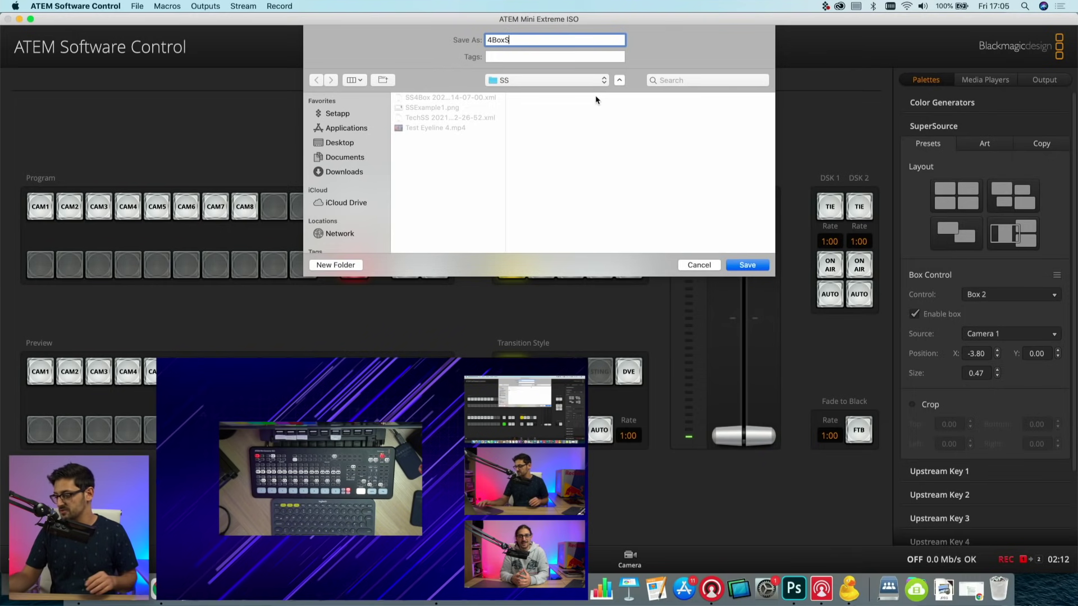
type("mall")
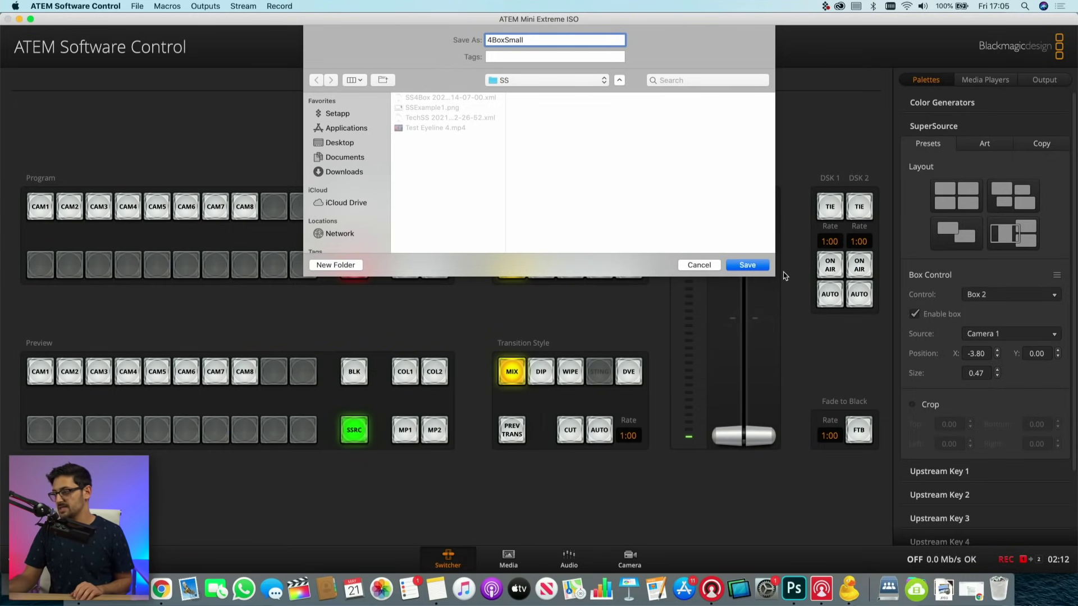
left_click(761, 265)
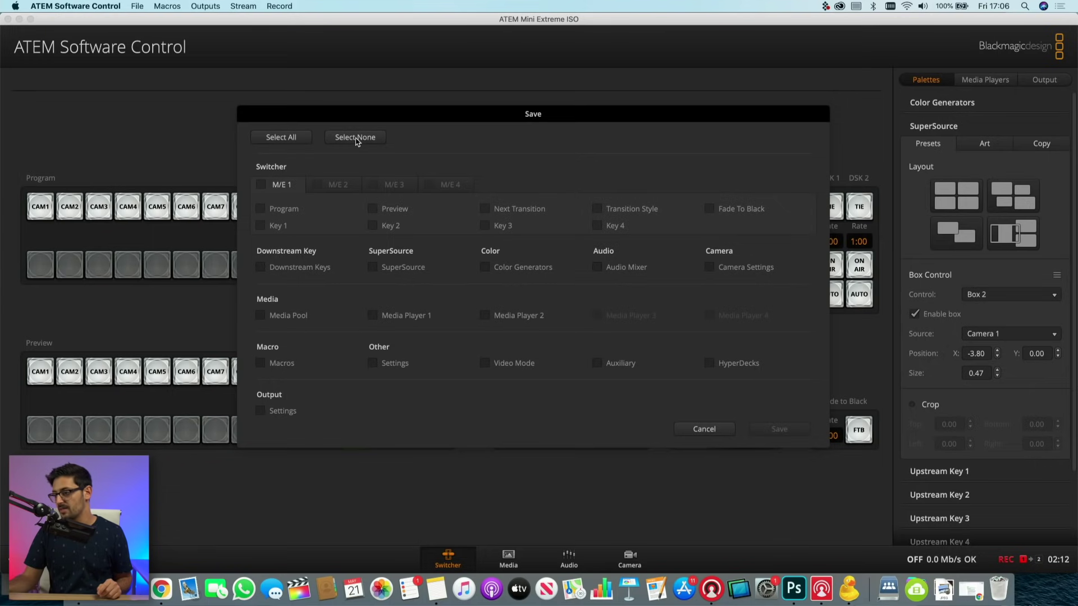
left_click(374, 268)
left_click(780, 430)
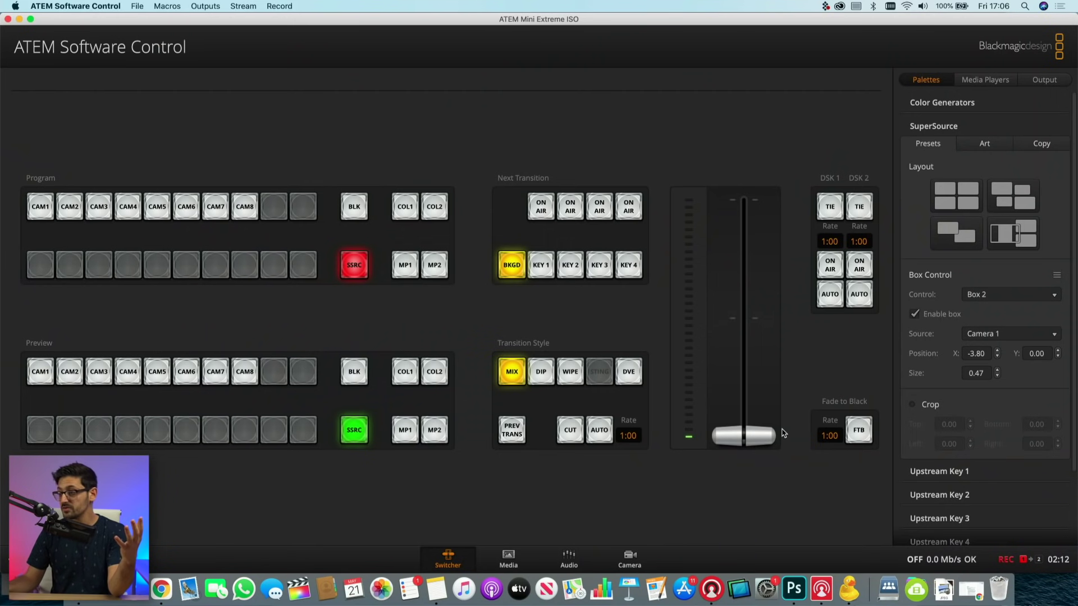
- Apply the 2x2 four-box SuperSource preset and restore the saved SuperSource layout from the 4BoxSmall file
left_click(958, 202)
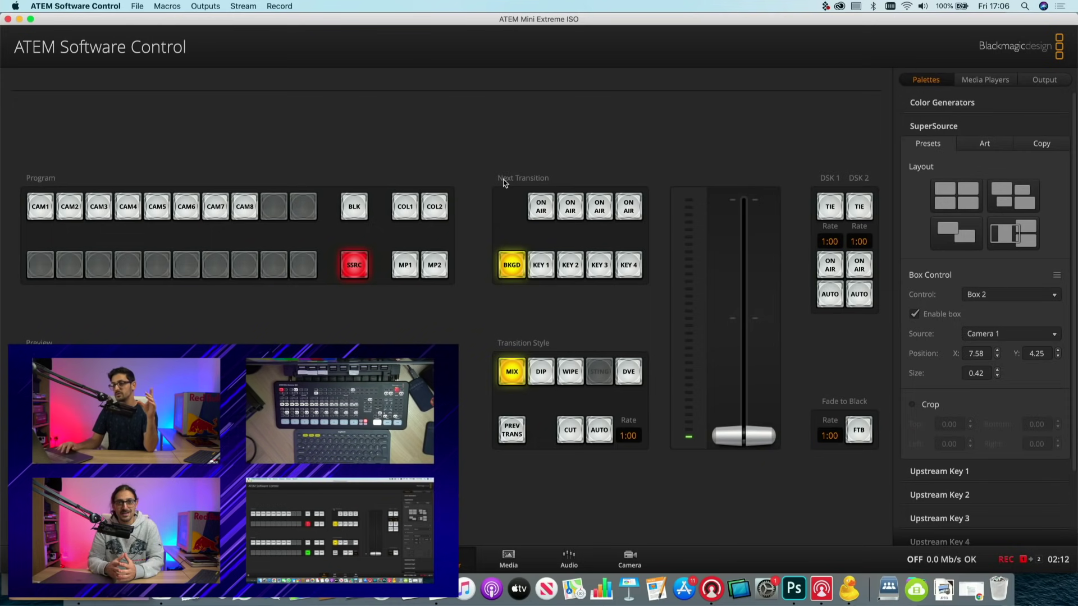
left_click(137, 8)
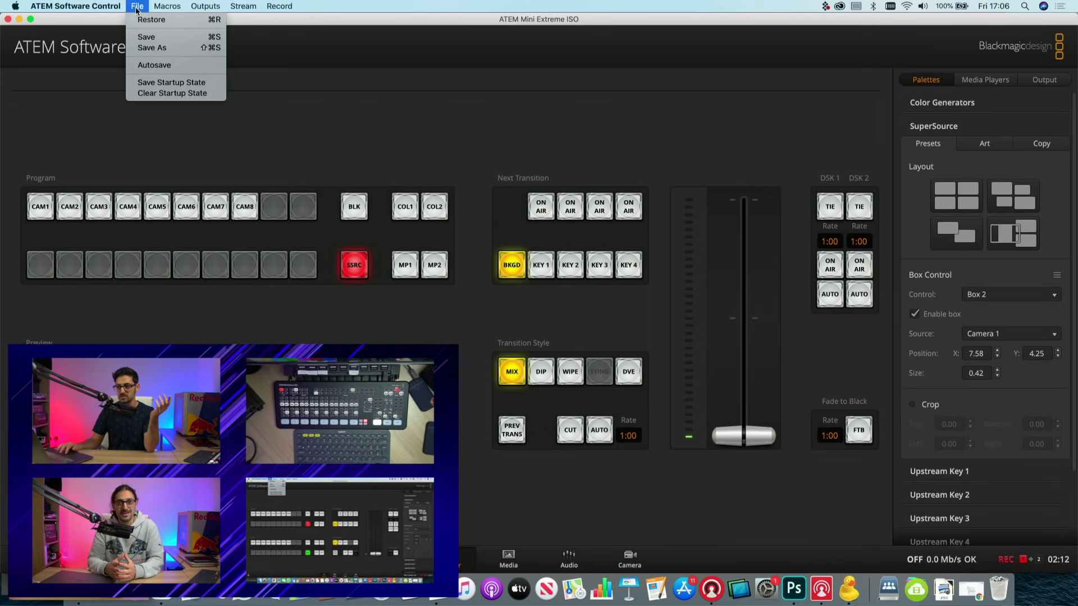
left_click(168, 20)
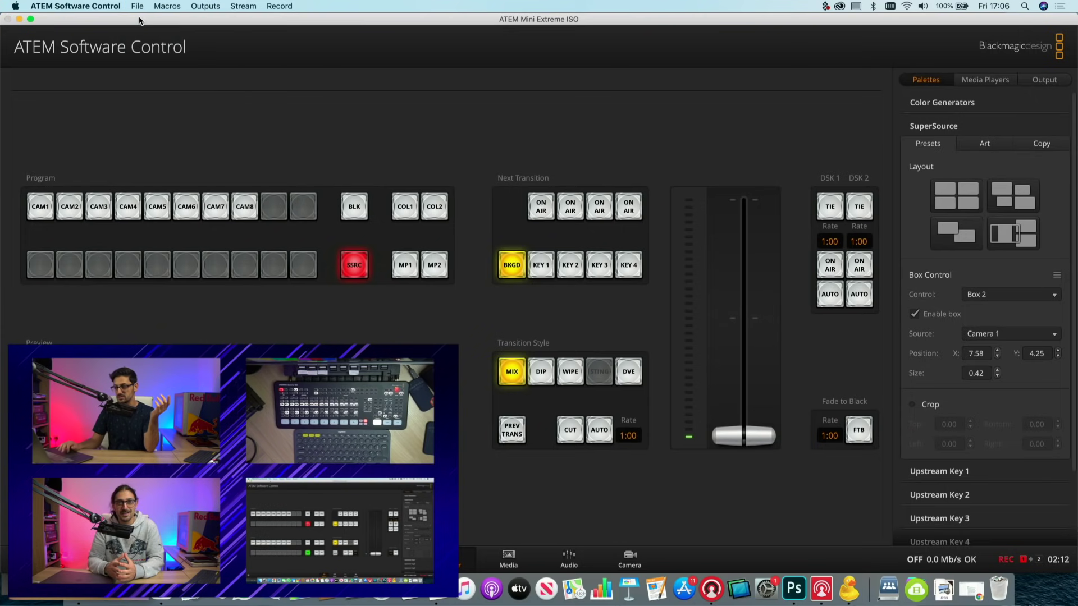
left_click(431, 90)
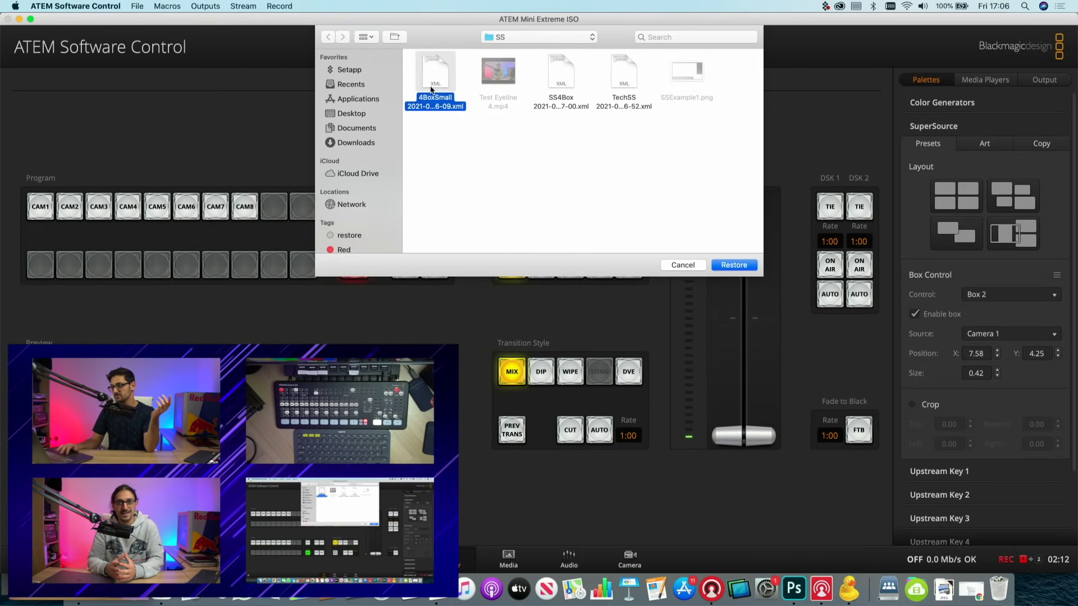
left_click(733, 265)
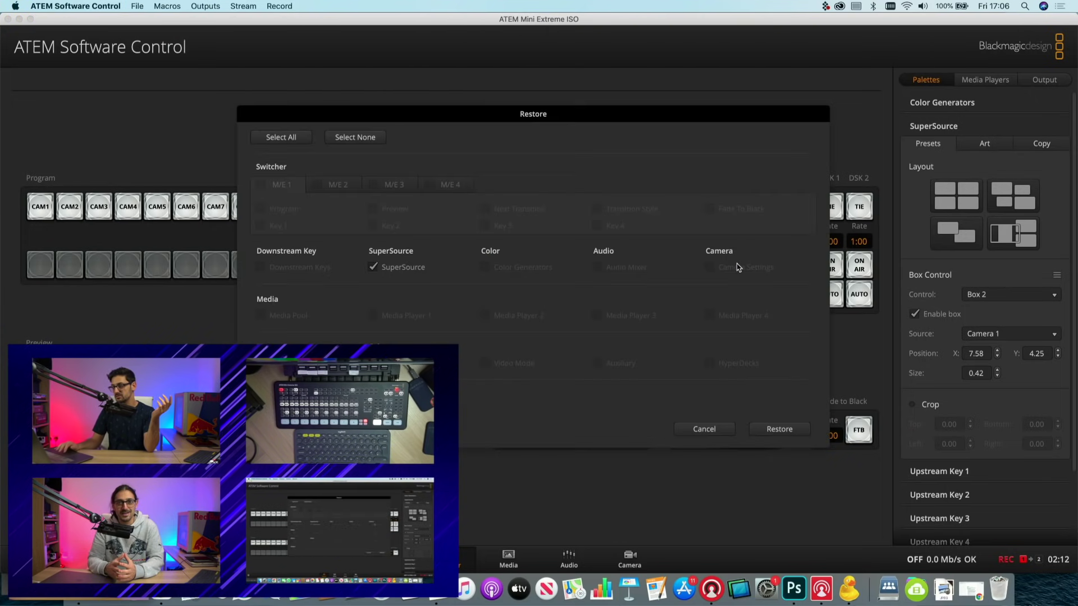
left_click(780, 429)
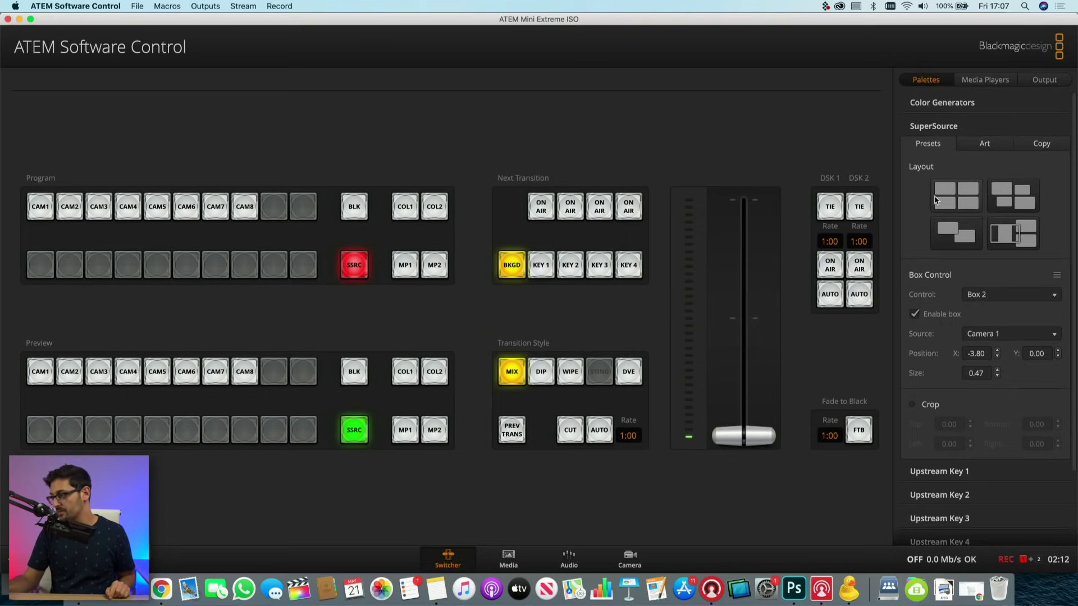
- Apply the 2x2 four-box SuperSource preset and start recording a macro named S4Small in the empty slot beside SS 4Box
left_click(965, 203)
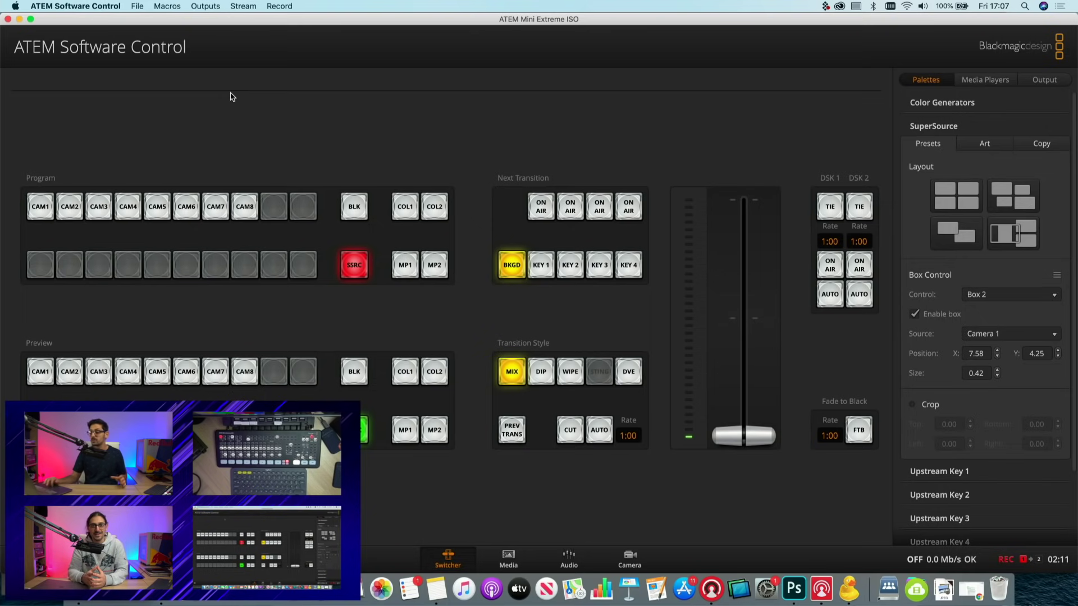
left_click(165, 8)
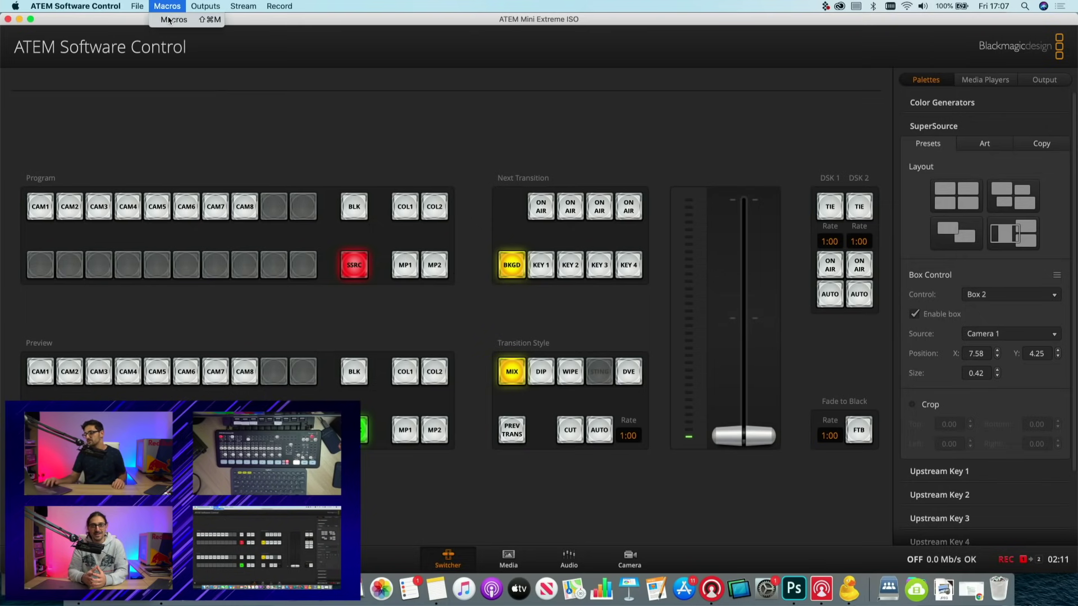
left_click(169, 21)
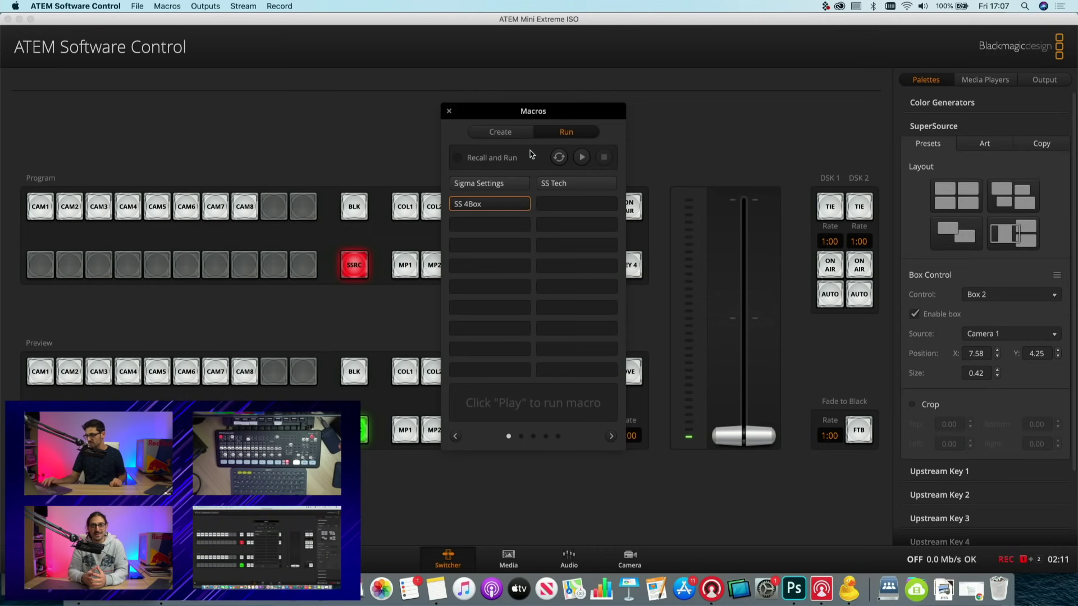
left_click(505, 132)
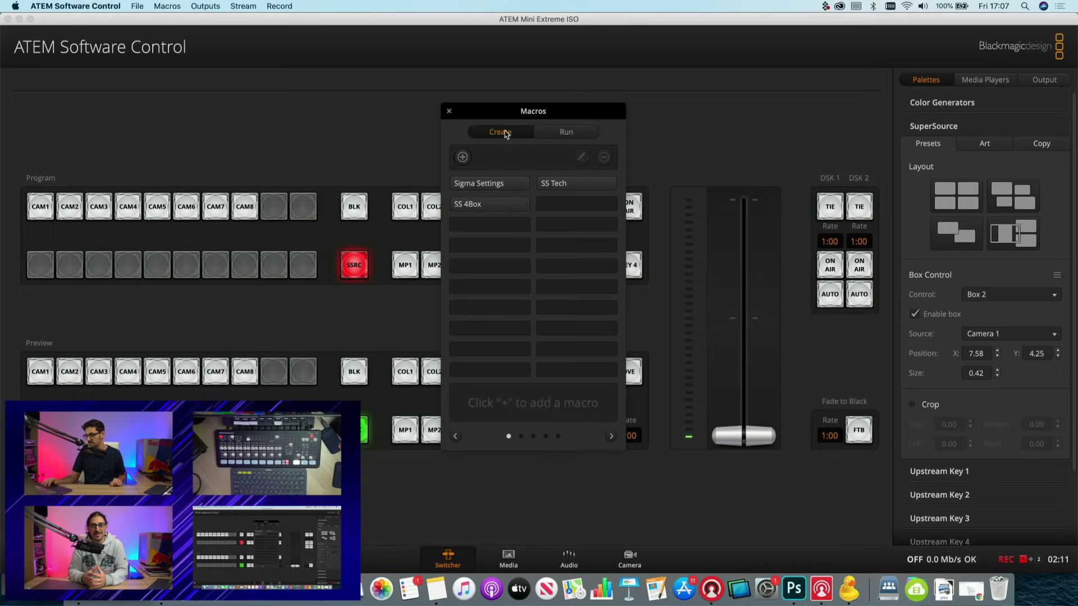
left_click(574, 209)
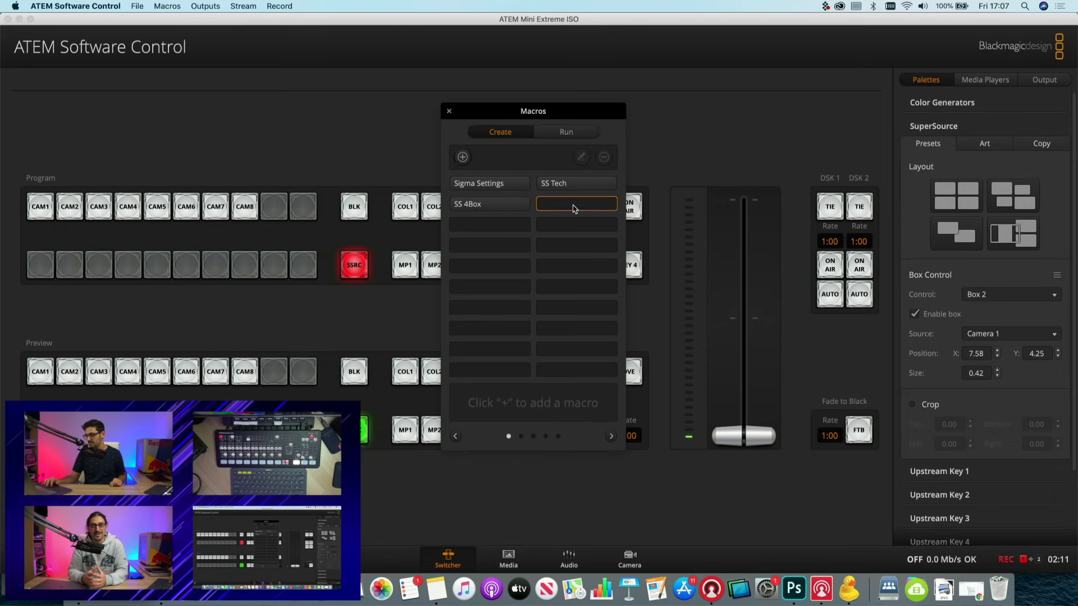
left_click(463, 158)
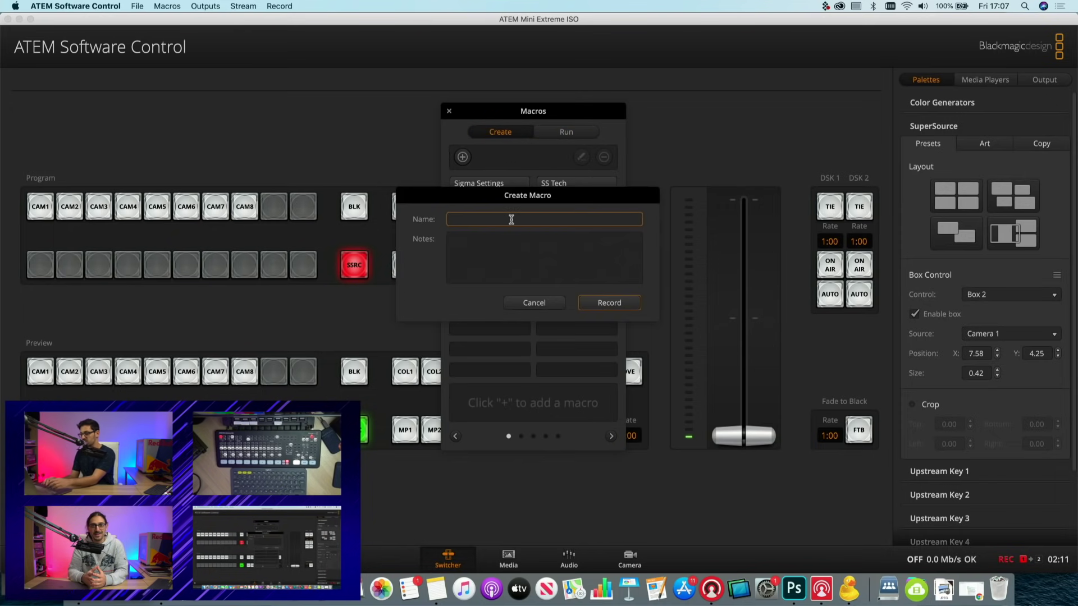
type("S4Small")
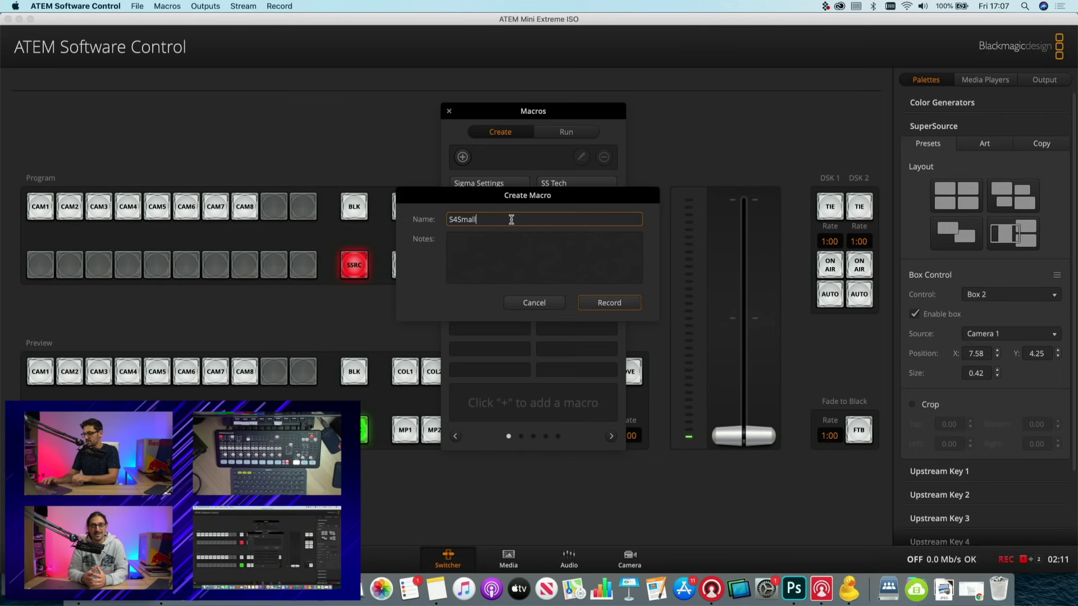
left_click(613, 303)
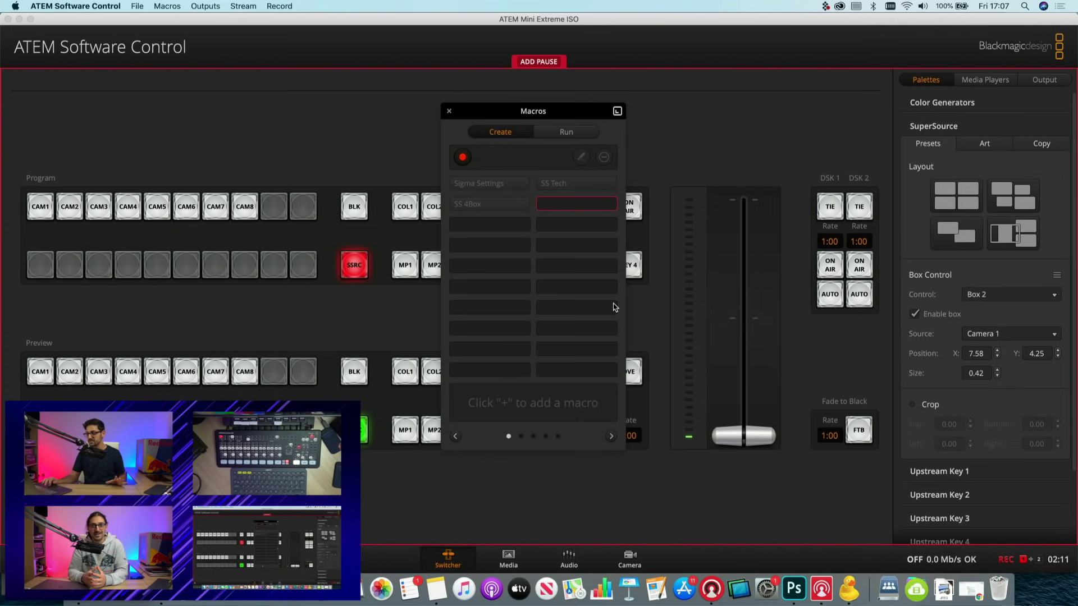
- Choose the 4BoxSmall file for restoring during the macro recording, moving the Macros window off the file list
left_click(137, 7)
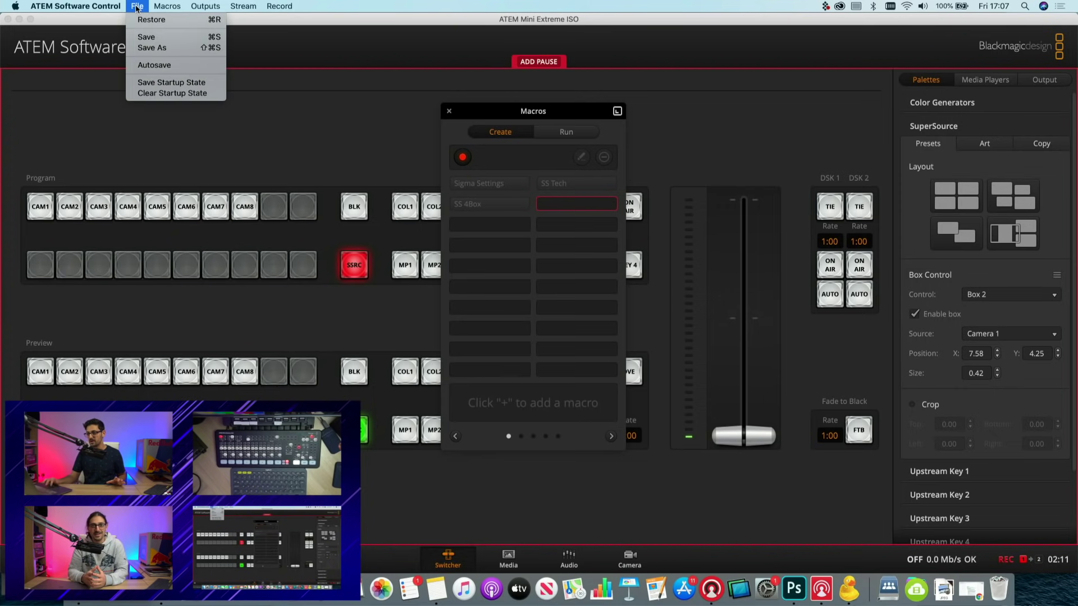
left_click(142, 20)
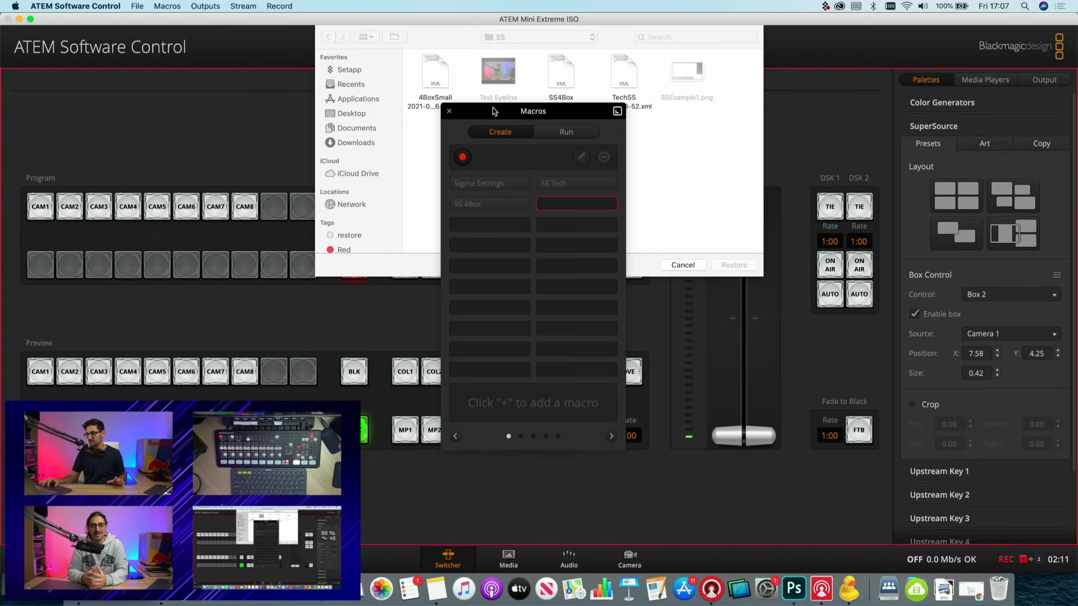
left_click_drag(493, 111, 283, 191)
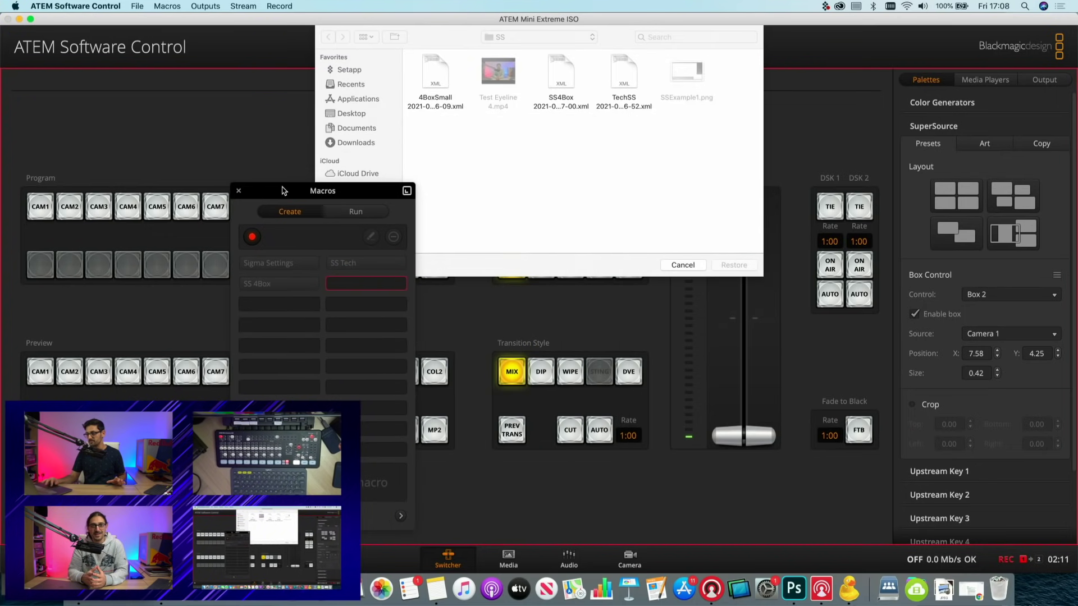
left_click(440, 38)
left_click(429, 82)
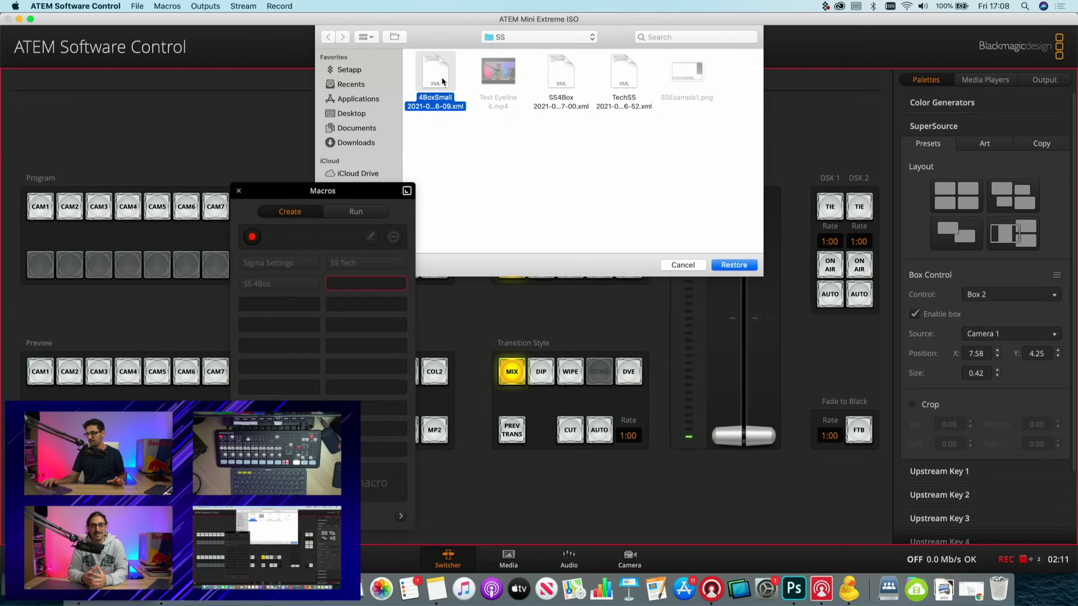